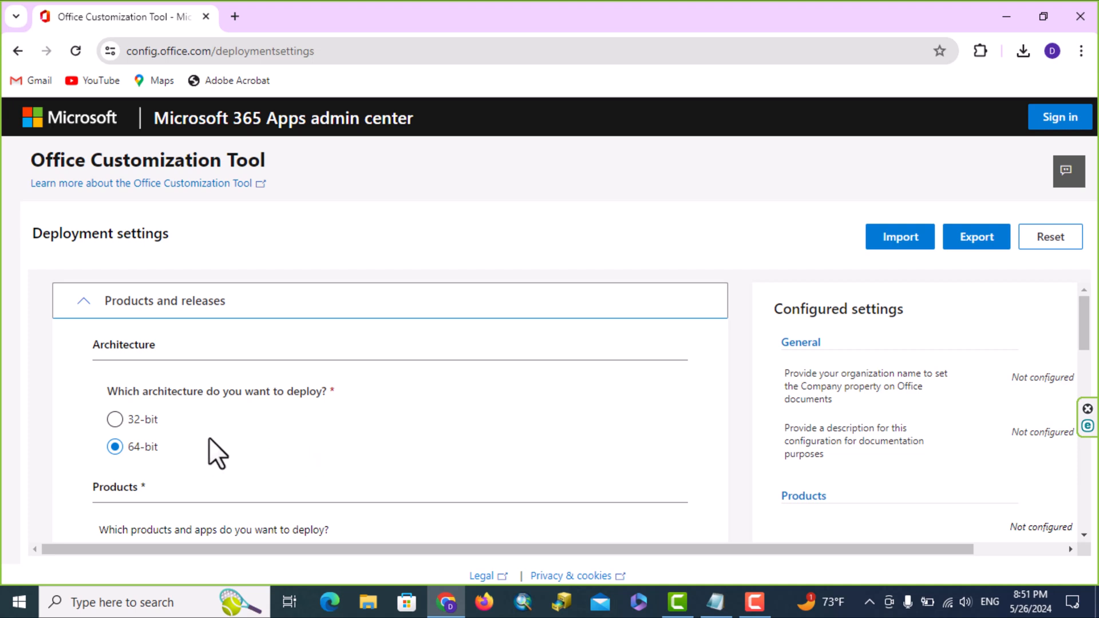
Choose Office LTSC Professional Plus 2021 - Volume License as the Office suite and complete the Products and releases section.
{"action": "scroll", "coordinate": [294, 421], "scroll_direction": "down", "scroll_amount": 4}
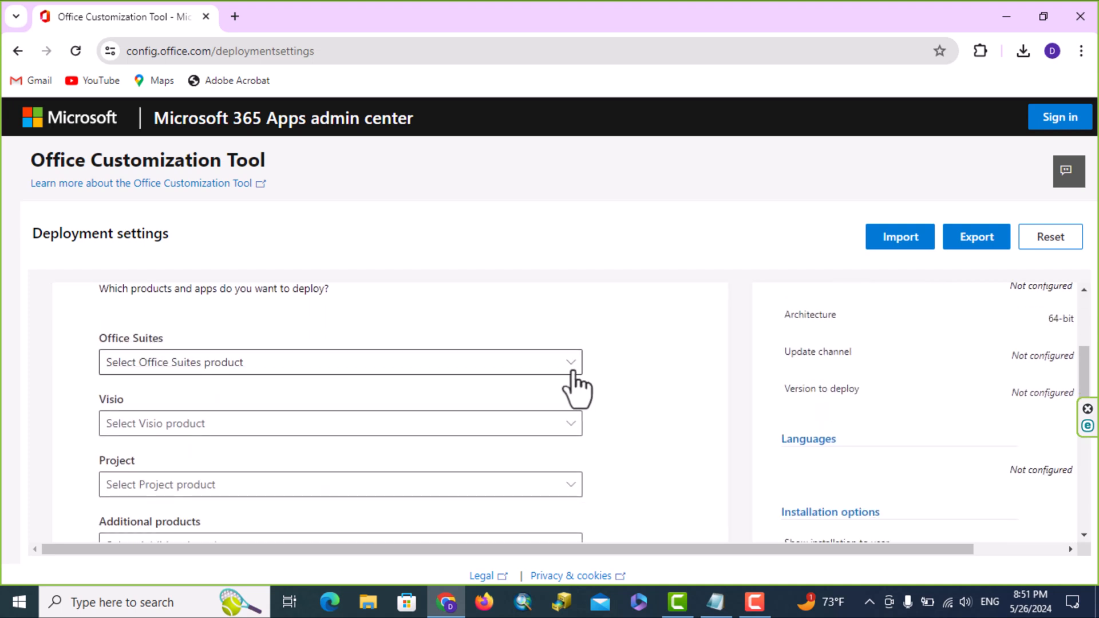
{"action": "left_click", "coordinate": [572, 369]}
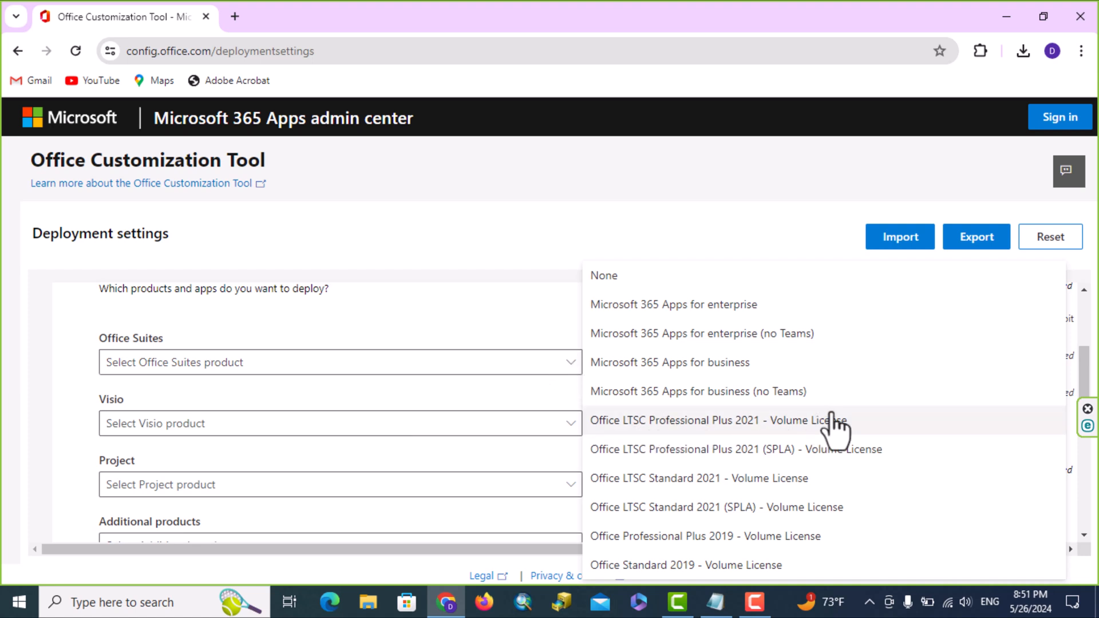
{"action": "left_click", "coordinate": [790, 423]}
{"action": "scroll", "coordinate": [355, 416], "scroll_direction": "down", "scroll_amount": 3}
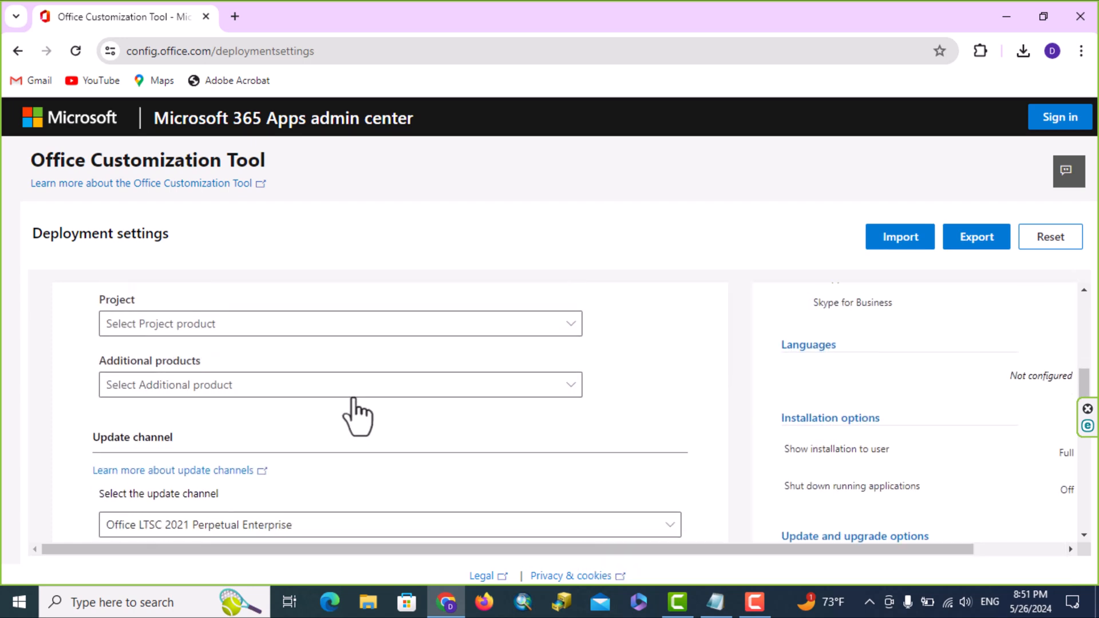
{"action": "scroll", "coordinate": [353, 401], "scroll_direction": "down", "scroll_amount": 7}
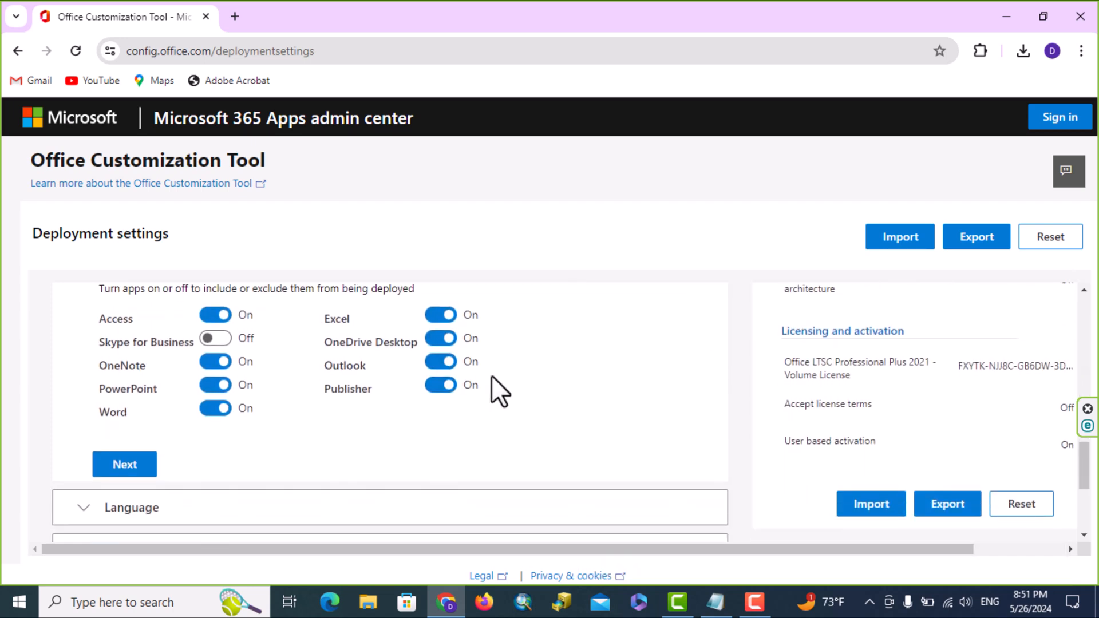
{"action": "scroll", "coordinate": [343, 381], "scroll_direction": "down", "scroll_amount": 1}
{"action": "left_click", "coordinate": [131, 382]}
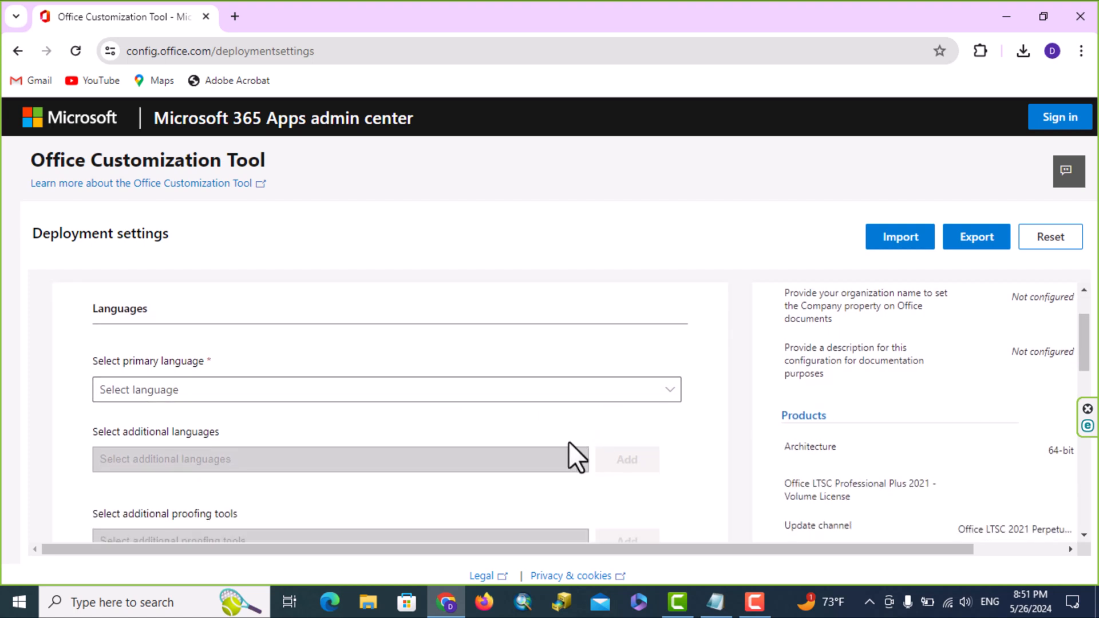
Set the primary language to English (United States) and proceed to the installation options.
{"action": "scroll", "coordinate": [483, 356], "scroll_direction": "up", "scroll_amount": 1}
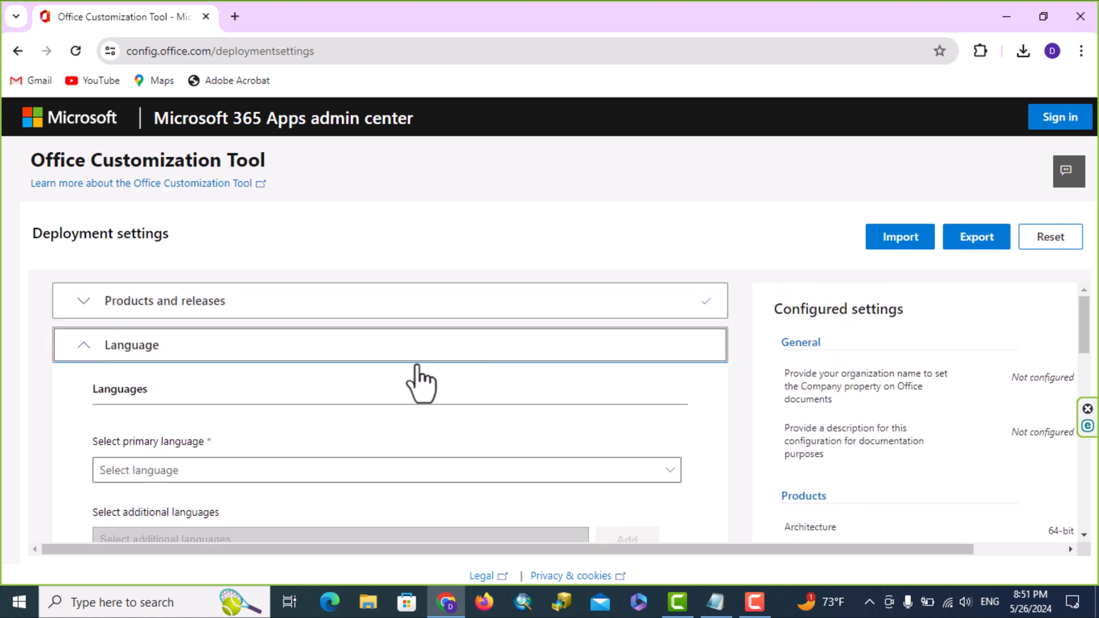
{"action": "left_click", "coordinate": [650, 475]}
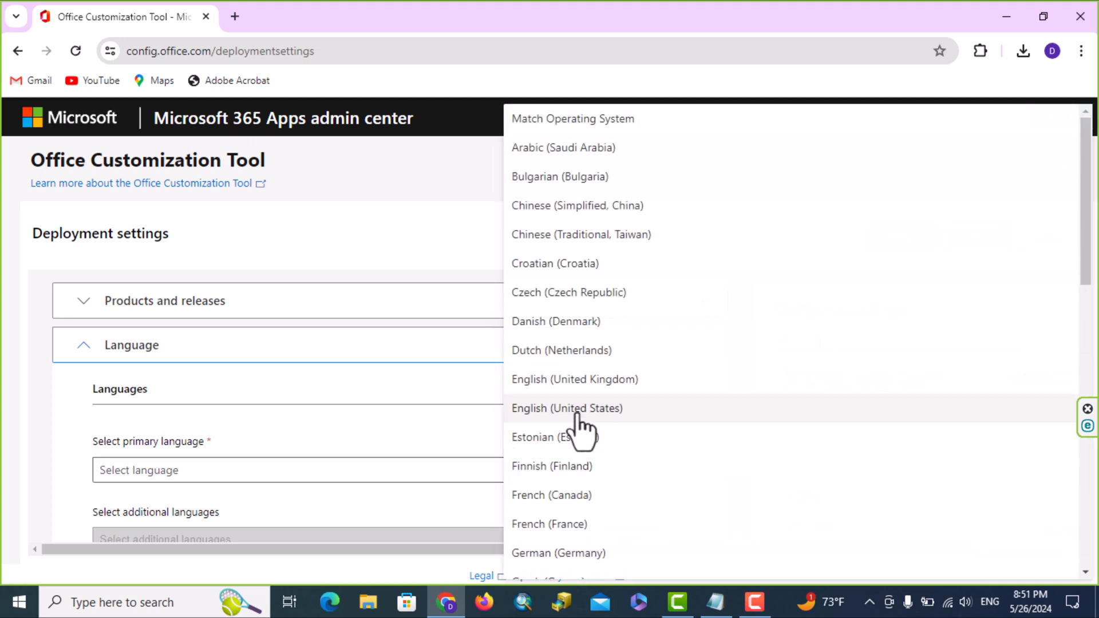
{"action": "left_click", "coordinate": [576, 413]}
{"action": "scroll", "coordinate": [376, 395], "scroll_direction": "down", "scroll_amount": 3}
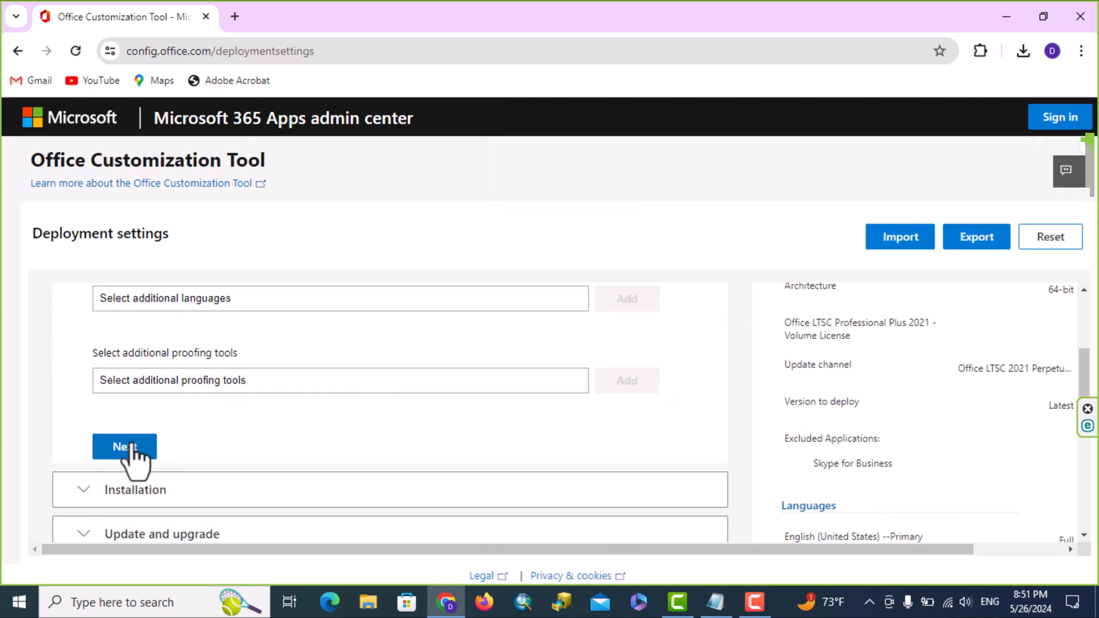
{"action": "left_click", "coordinate": [131, 446]}
Keep the default installation options and proceed to the Update and upgrade section.
{"action": "scroll", "coordinate": [581, 441], "scroll_direction": "down", "scroll_amount": 5}
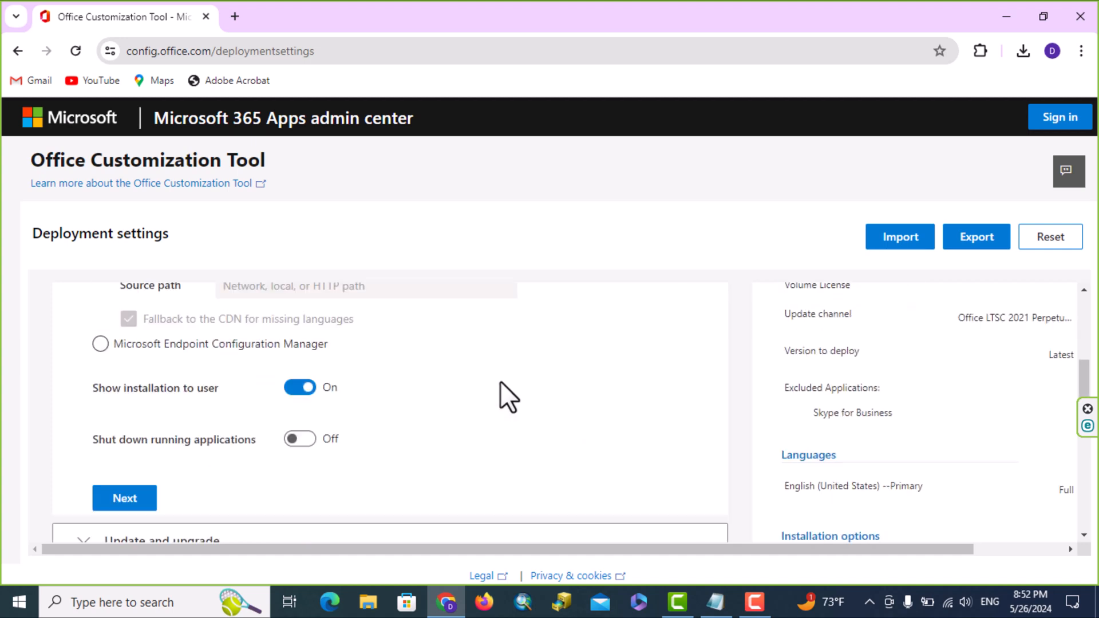
{"action": "scroll", "coordinate": [500, 395], "scroll_direction": "down", "scroll_amount": 1}
{"action": "left_click", "coordinate": [130, 468]}
Turn off uninstalling MSI versions of Office, including Visio and Project, and proceed to Licensing and activation.
{"action": "scroll", "coordinate": [435, 458], "scroll_direction": "down", "scroll_amount": 1}
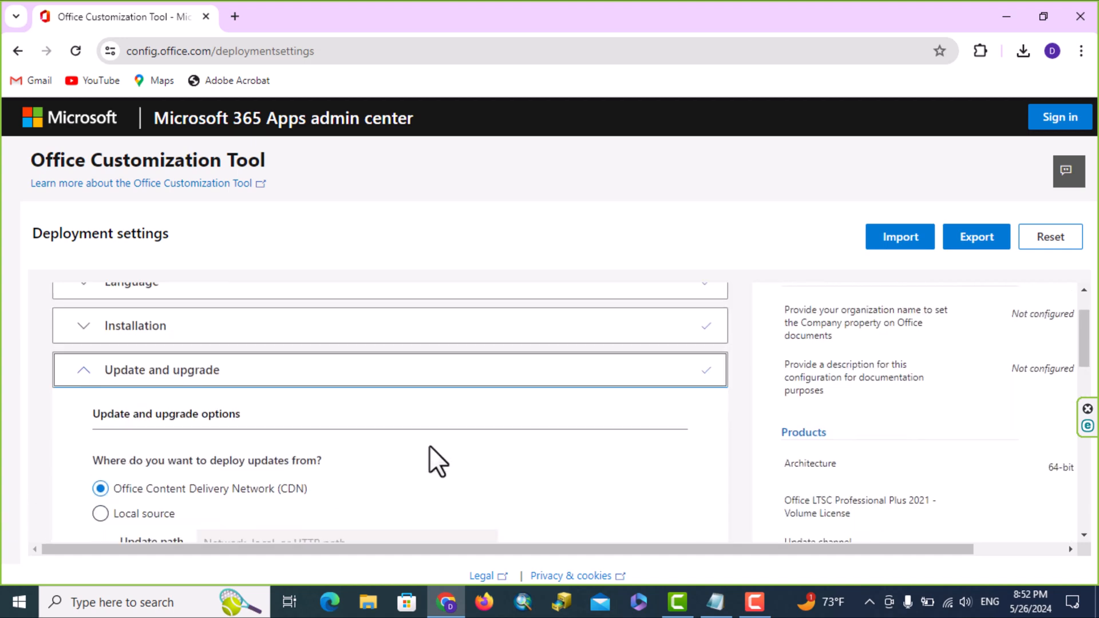
{"action": "scroll", "coordinate": [429, 445], "scroll_direction": "down", "scroll_amount": 5}
{"action": "scroll", "coordinate": [530, 397], "scroll_direction": "down", "scroll_amount": 2}
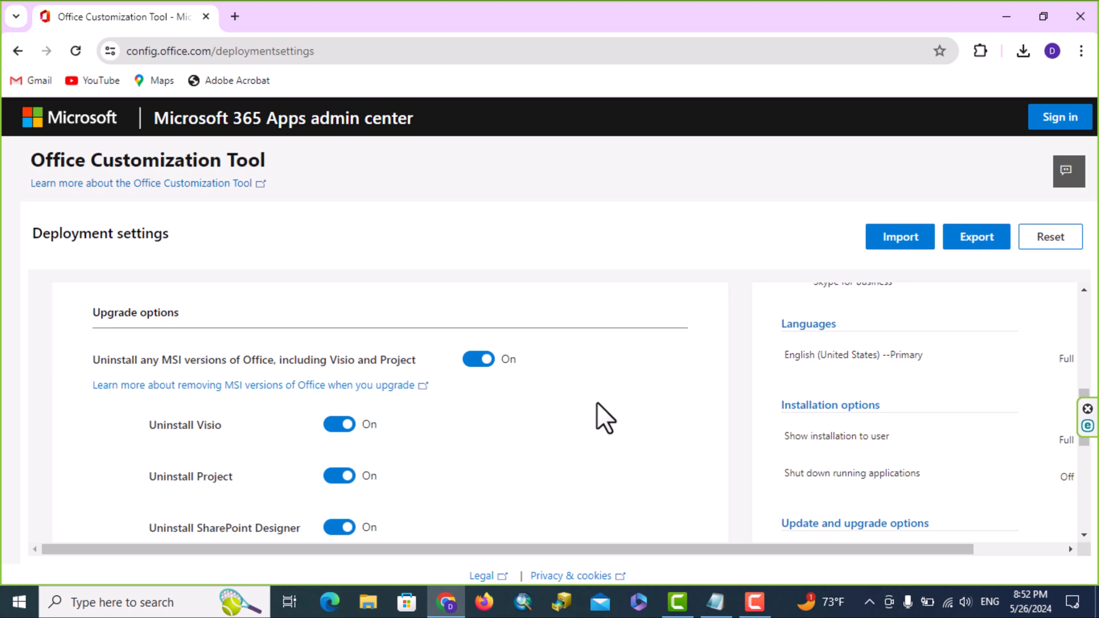
{"action": "left_click", "coordinate": [480, 364]}
{"action": "scroll", "coordinate": [604, 381], "scroll_direction": "down", "scroll_amount": 2}
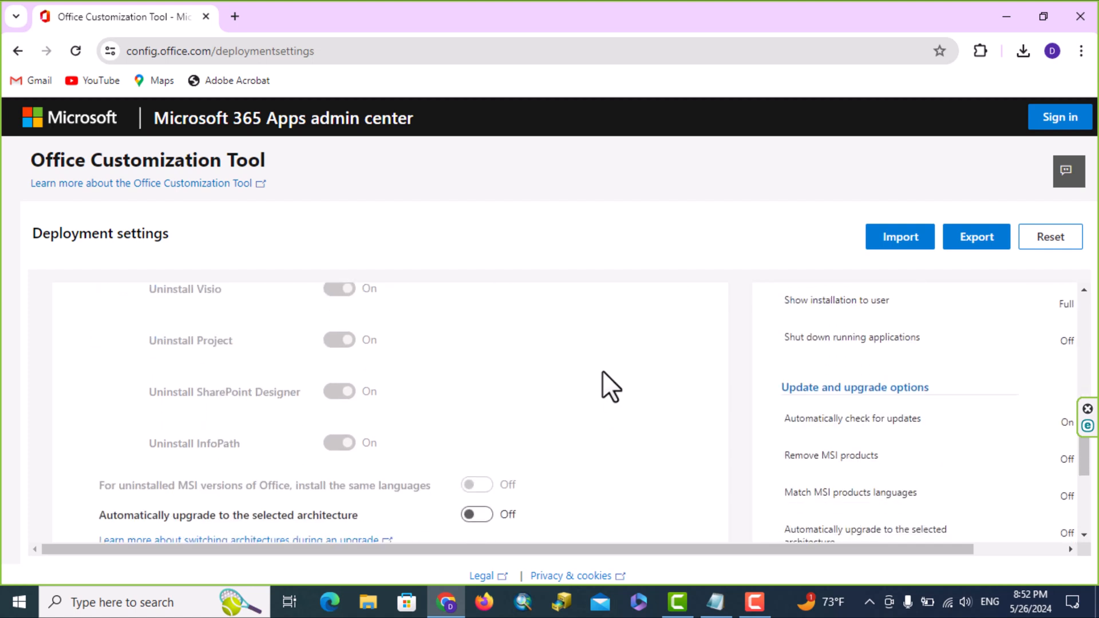
{"action": "scroll", "coordinate": [602, 372], "scroll_direction": "down", "scroll_amount": 3}
{"action": "left_click", "coordinate": [126, 390]}
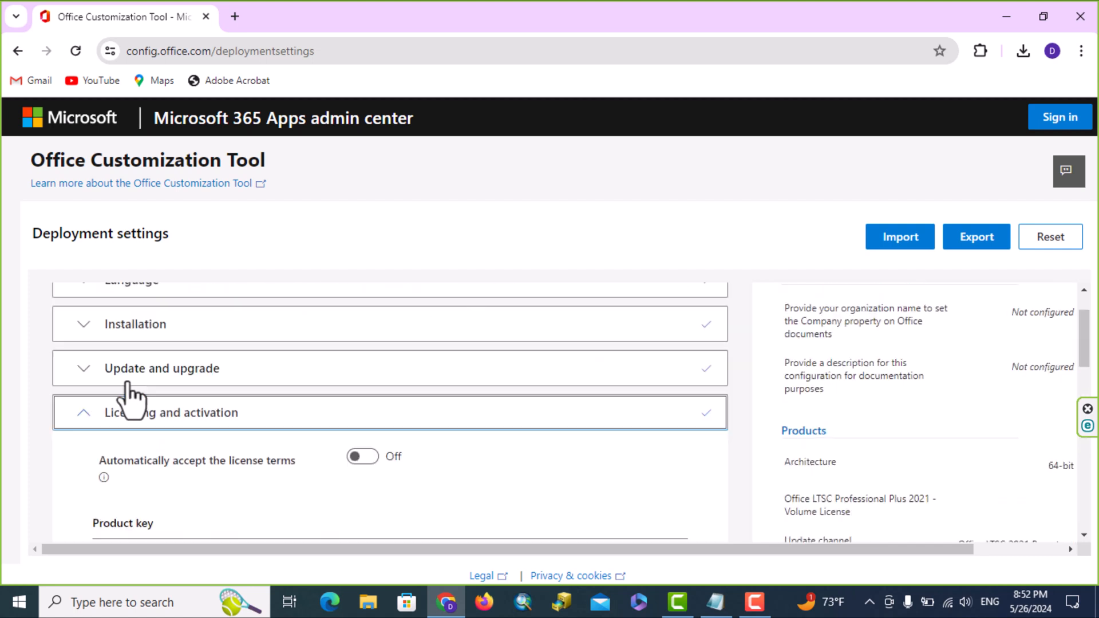
Accept the defaults for licensing, general and application preferences, and finish the deployment settings.
{"action": "scroll", "coordinate": [531, 392], "scroll_direction": "down", "scroll_amount": 4}
{"action": "scroll", "coordinate": [531, 391], "scroll_direction": "down", "scroll_amount": 5}
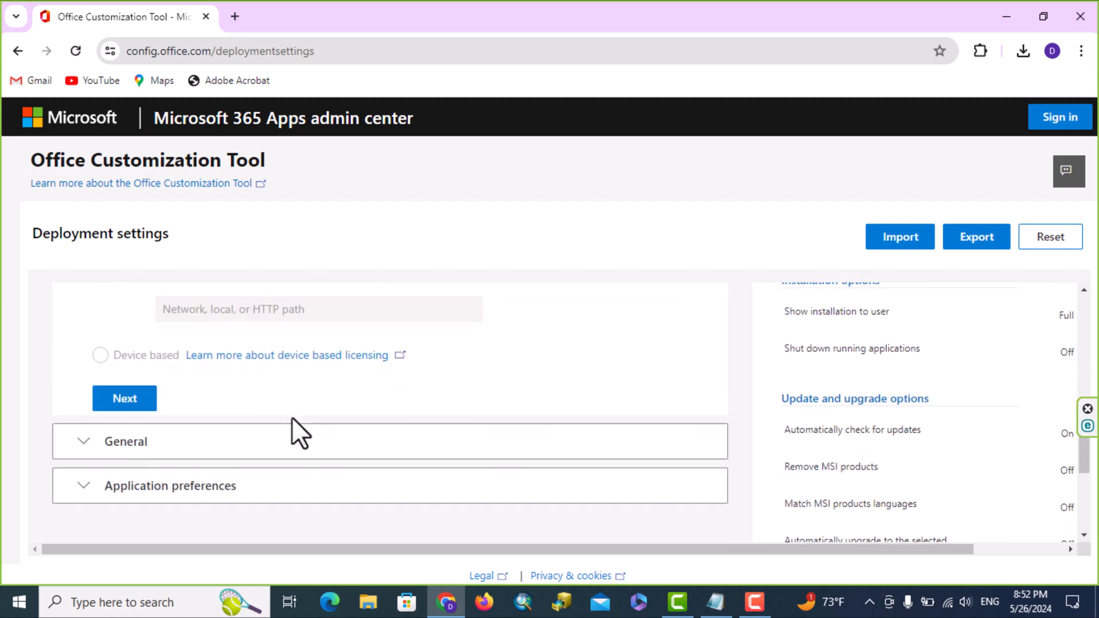
{"action": "left_click", "coordinate": [136, 402]}
{"action": "scroll", "coordinate": [390, 401], "scroll_direction": "down", "scroll_amount": 4}
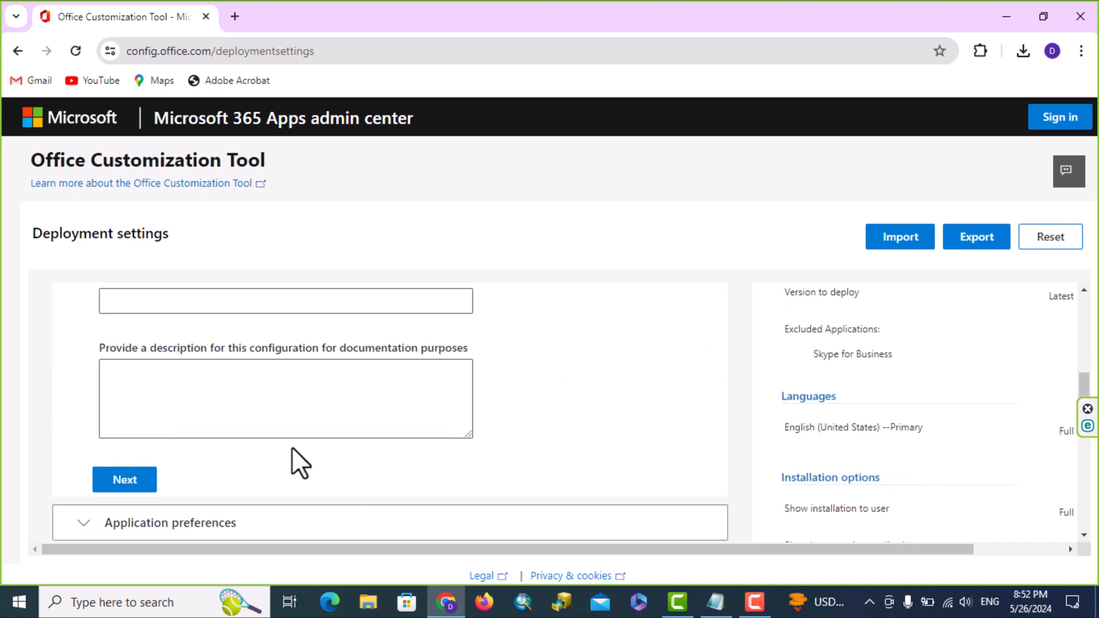
{"action": "left_click", "coordinate": [135, 479]}
{"action": "scroll", "coordinate": [801, 376], "scroll_direction": "down", "scroll_amount": 10}
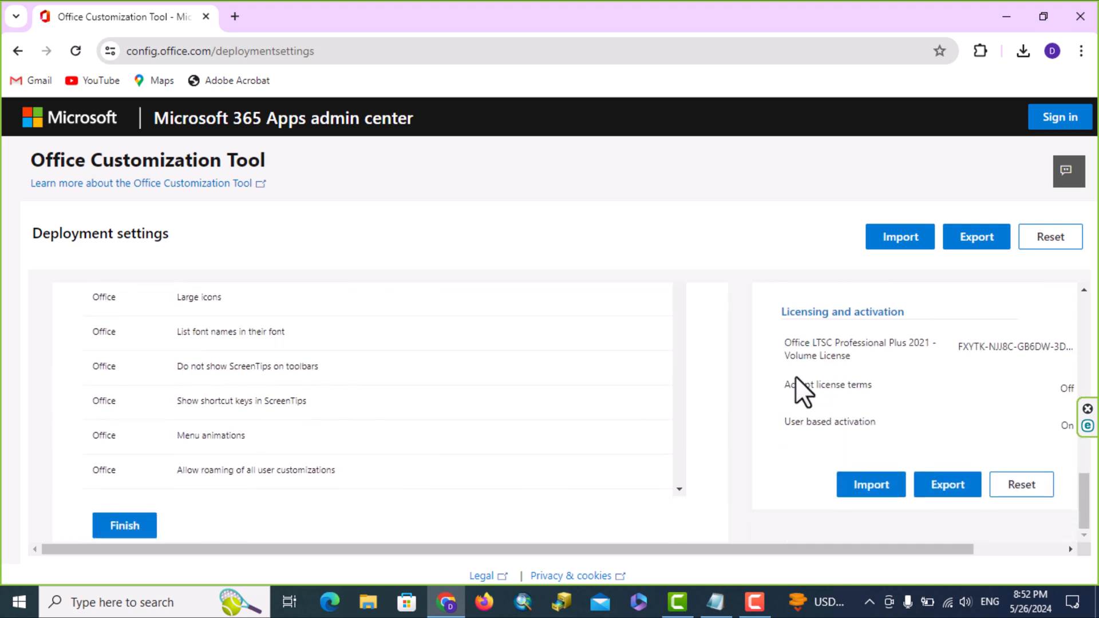
{"action": "left_click", "coordinate": [124, 526]}
Export the configuration as an XML file named Configuration, using Office Open XML formats and accepting the license terms.
{"action": "scroll", "coordinate": [863, 401], "scroll_direction": "up", "scroll_amount": 6}
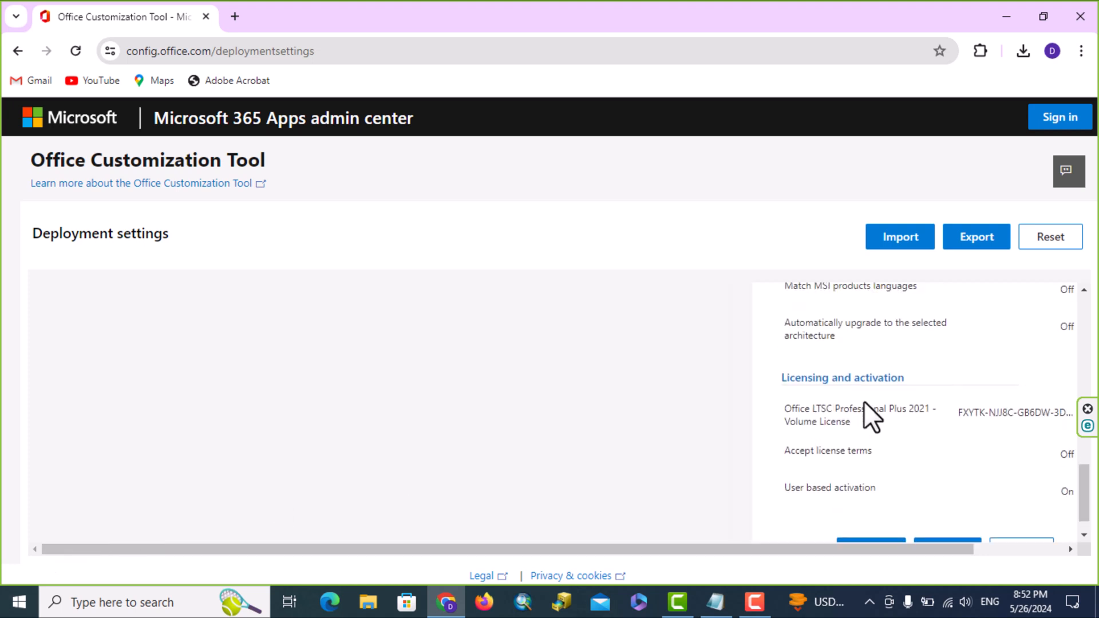
{"action": "scroll", "coordinate": [864, 400], "scroll_direction": "up", "scroll_amount": 4}
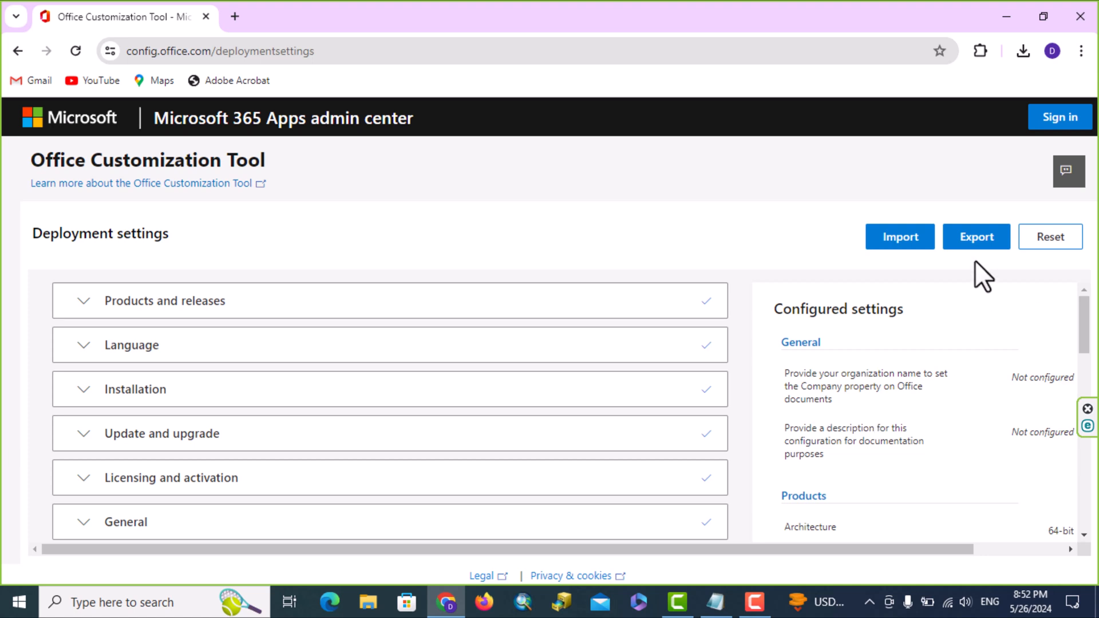
{"action": "left_click", "coordinate": [977, 241]}
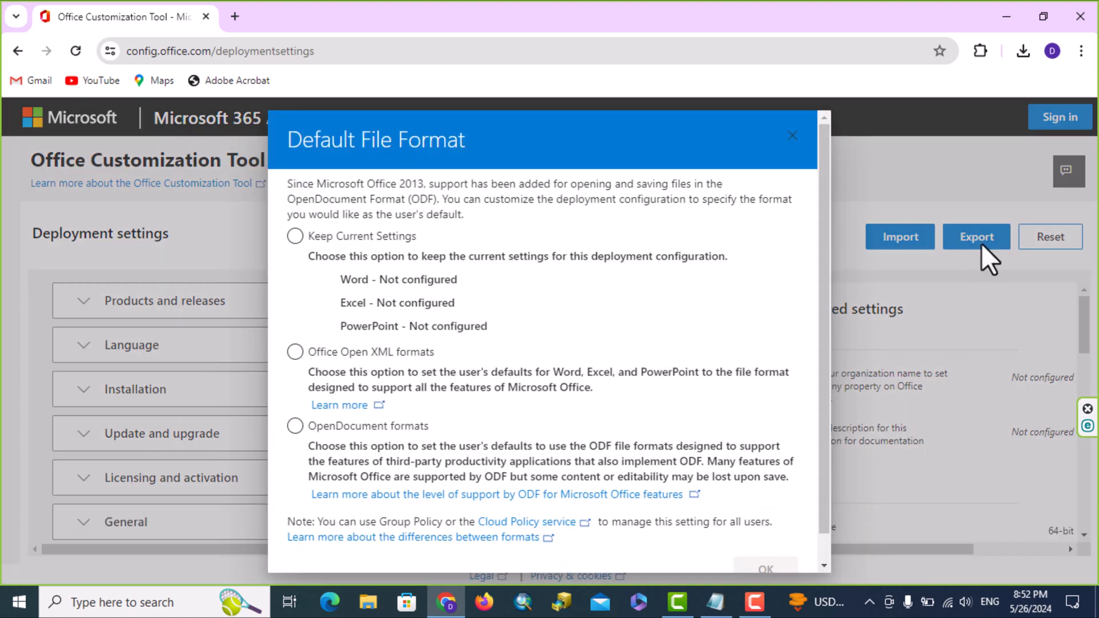
{"action": "left_click", "coordinate": [295, 353]}
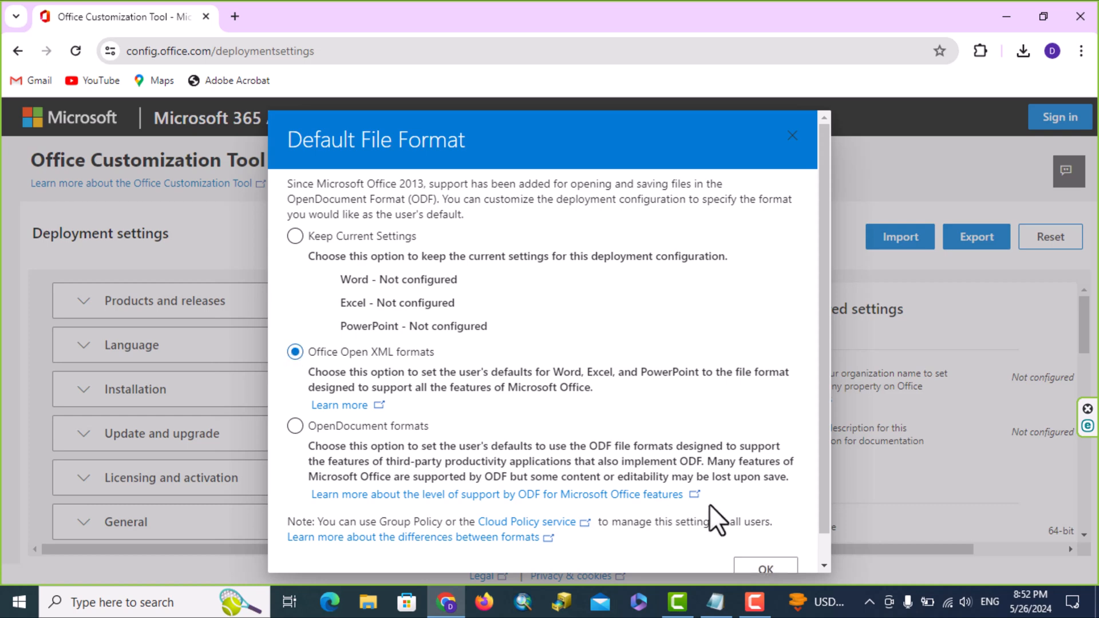
{"action": "scroll", "coordinate": [711, 521], "scroll_direction": "down", "scroll_amount": 1}
{"action": "left_click", "coordinate": [769, 548]}
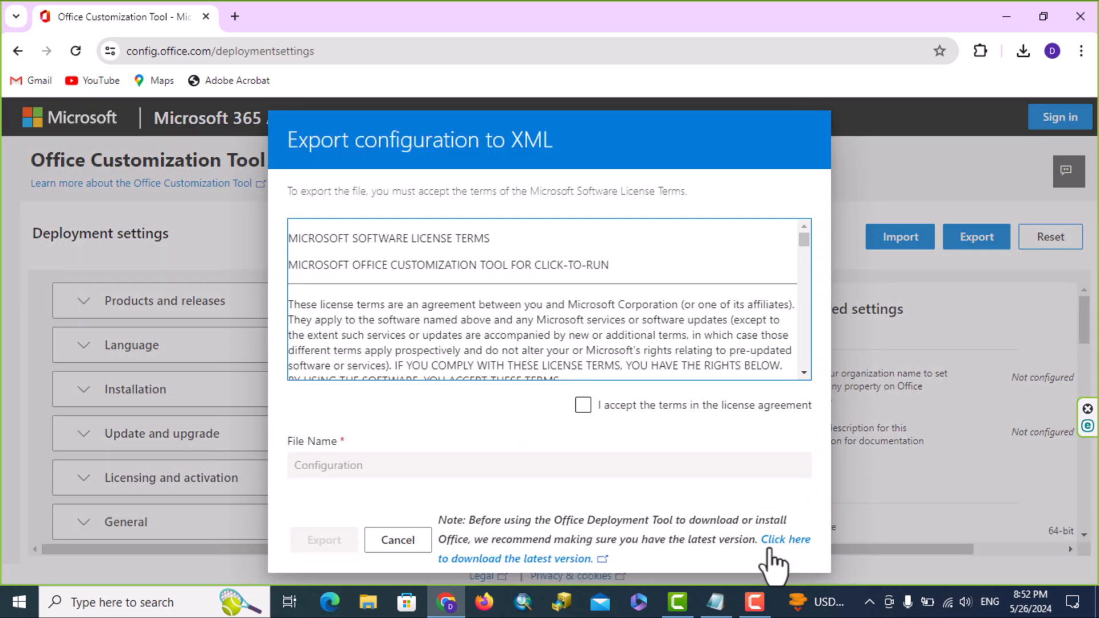
{"action": "left_click", "coordinate": [582, 406]}
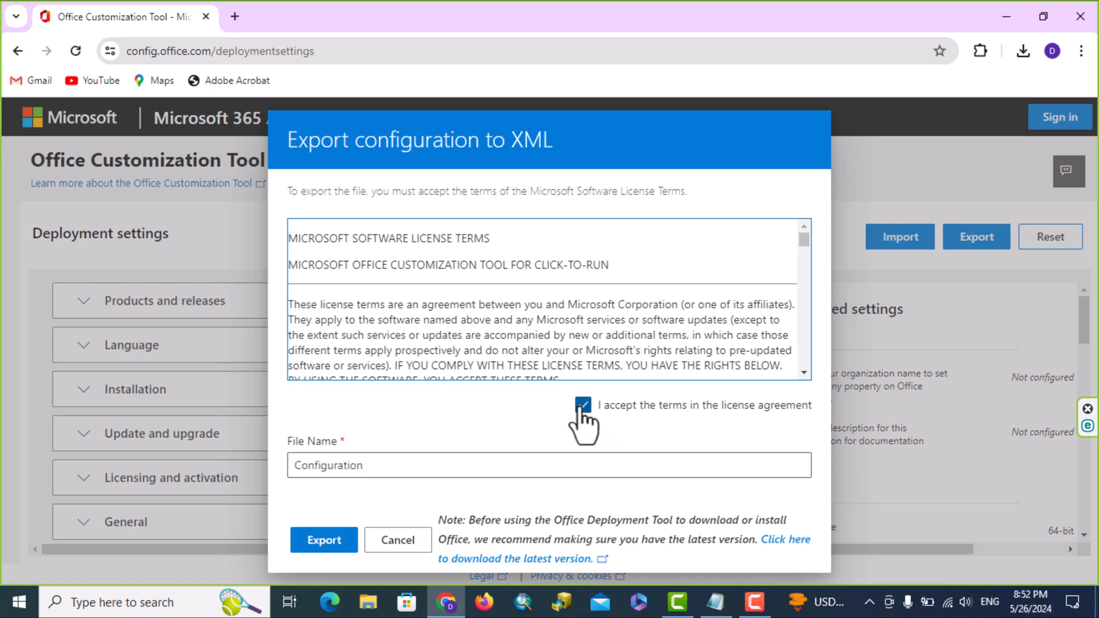
{"action": "left_click", "coordinate": [338, 542]}
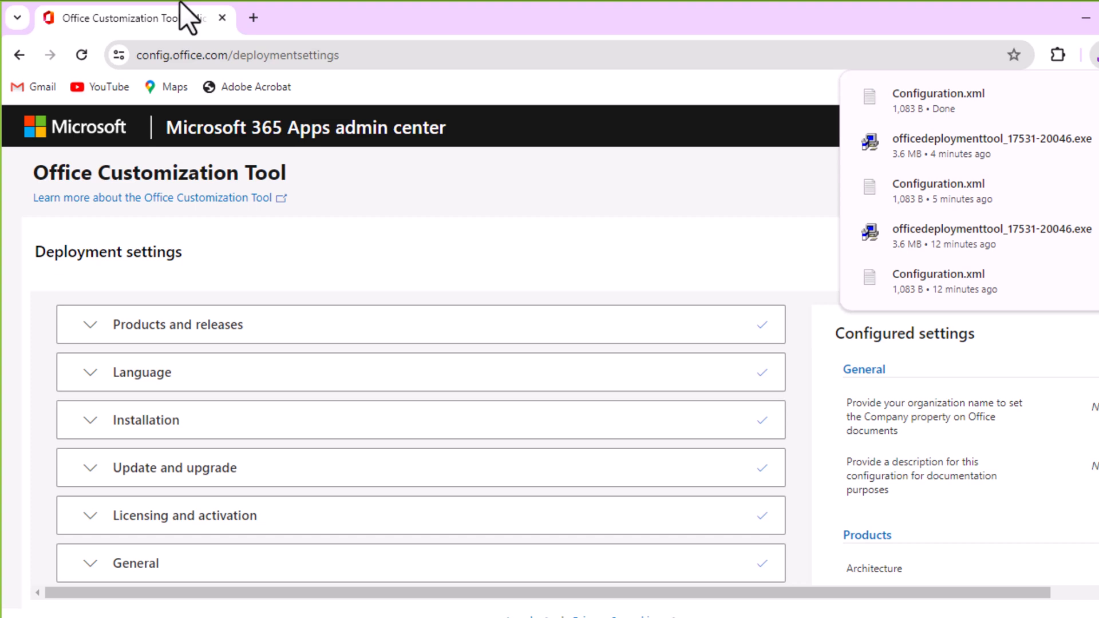
Search for "office deployment tool" in a new browser tab and open its Microsoft Download Center page.
{"action": "left_click", "coordinate": [254, 18]}
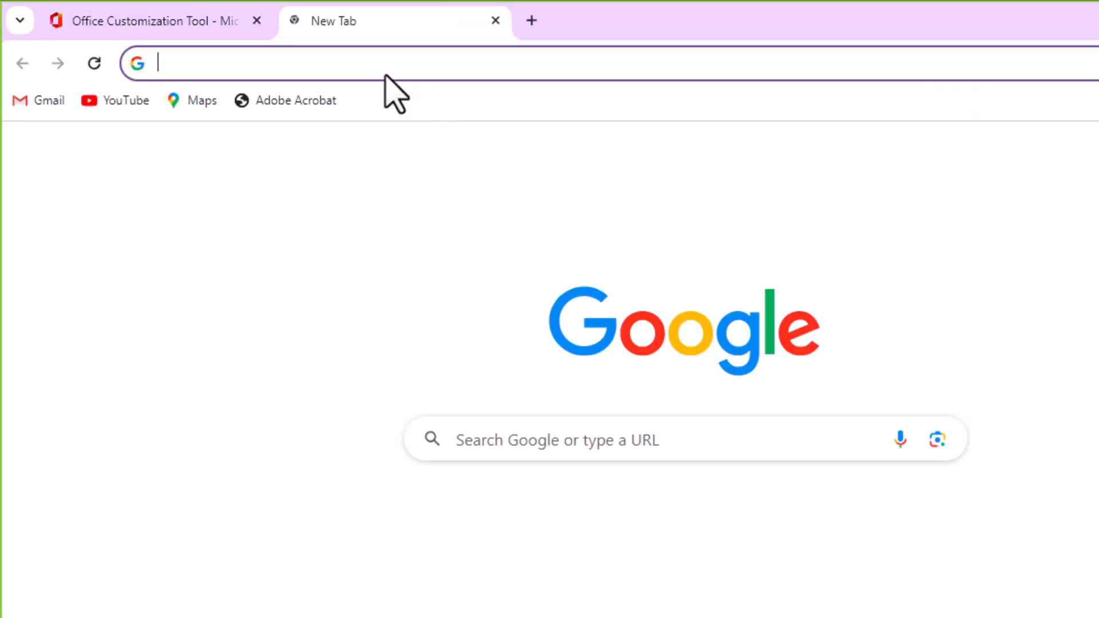
{"action": "left_click", "coordinate": [339, 60]}
{"action": "type", "text": "offi"}
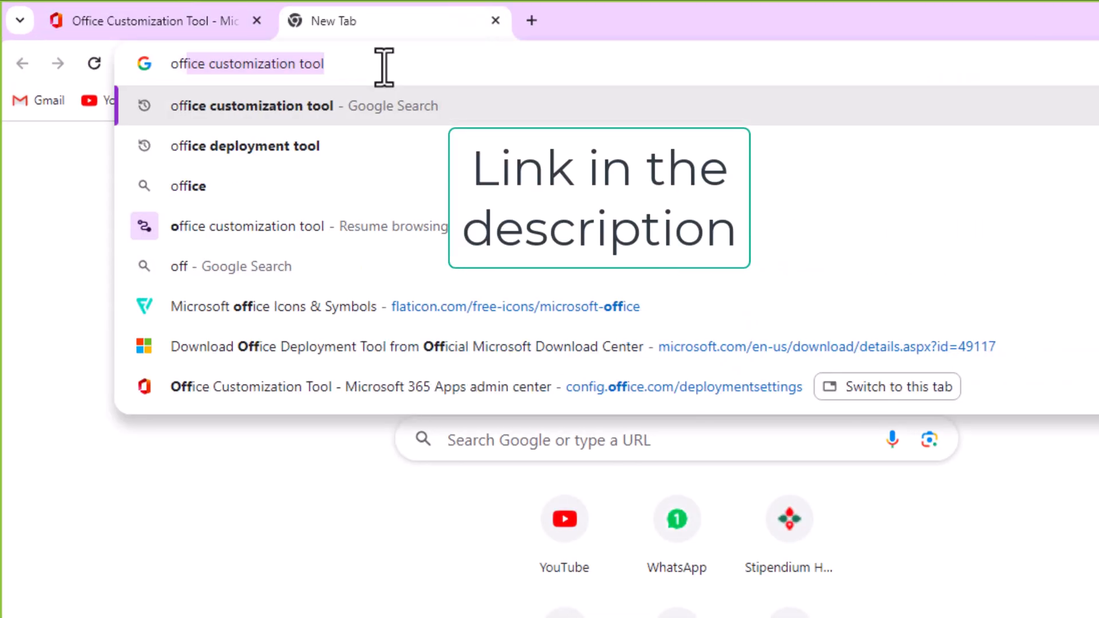
{"action": "left_click", "coordinate": [311, 150]}
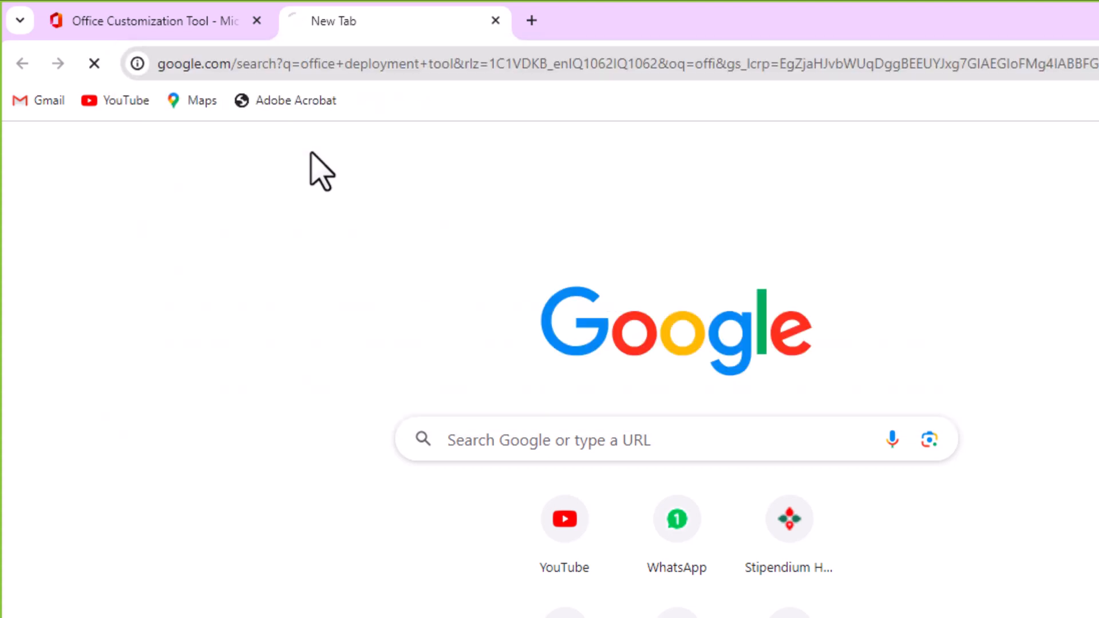
{"action": "left_click", "coordinate": [361, 343]}
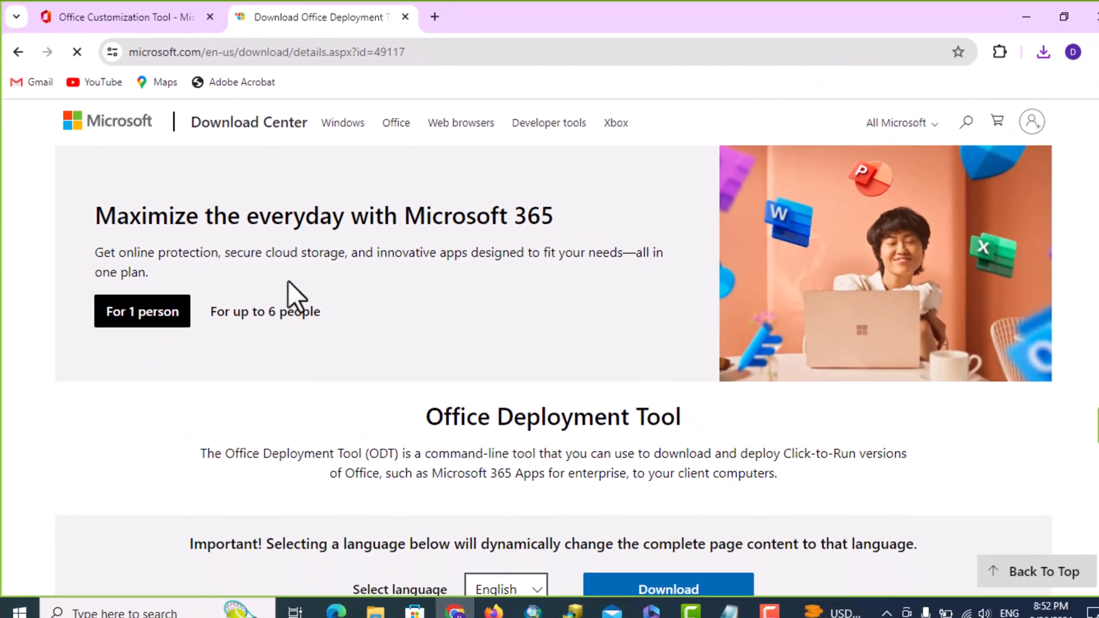
Download the English version of the Office Deployment Tool.
{"action": "scroll", "coordinate": [548, 332], "scroll_direction": "down", "scroll_amount": 1}
{"action": "scroll", "coordinate": [555, 343], "scroll_direction": "down", "scroll_amount": 1}
{"action": "left_click", "coordinate": [671, 431]}
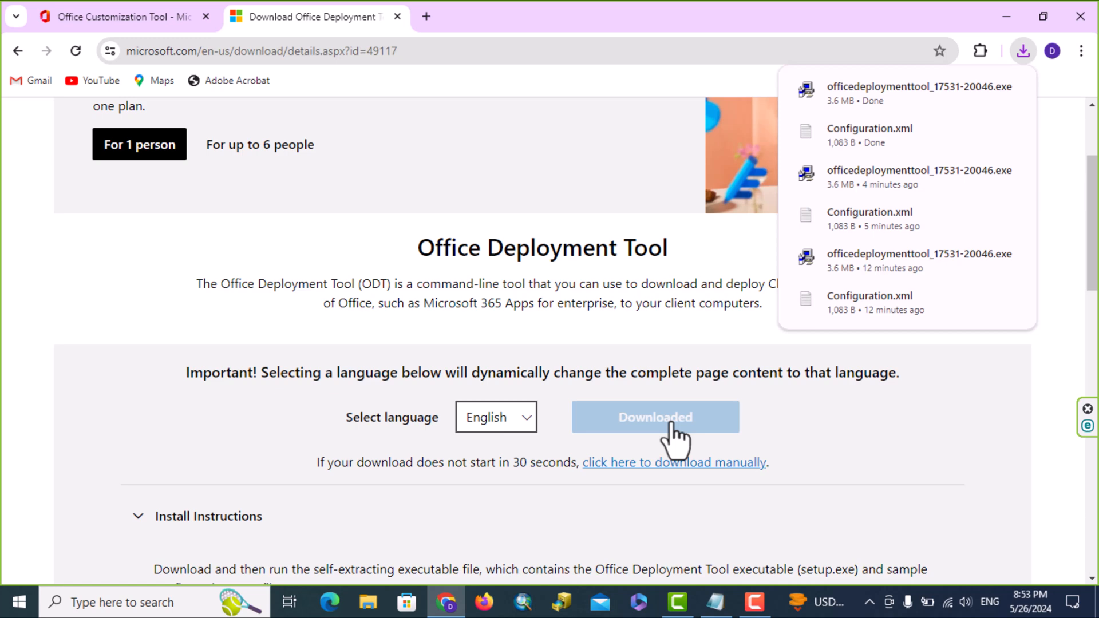
Switch to File Explorer and create a folder named "Office 2021" in Downloads.
{"action": "key", "text": "super+e"}
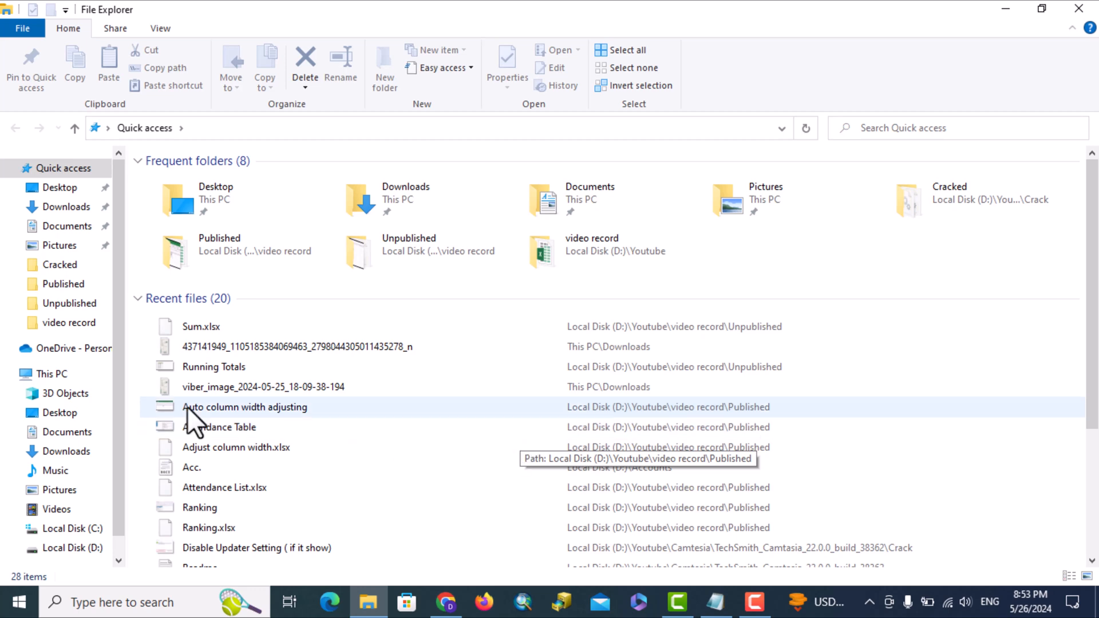
{"action": "left_click", "coordinate": [67, 210]}
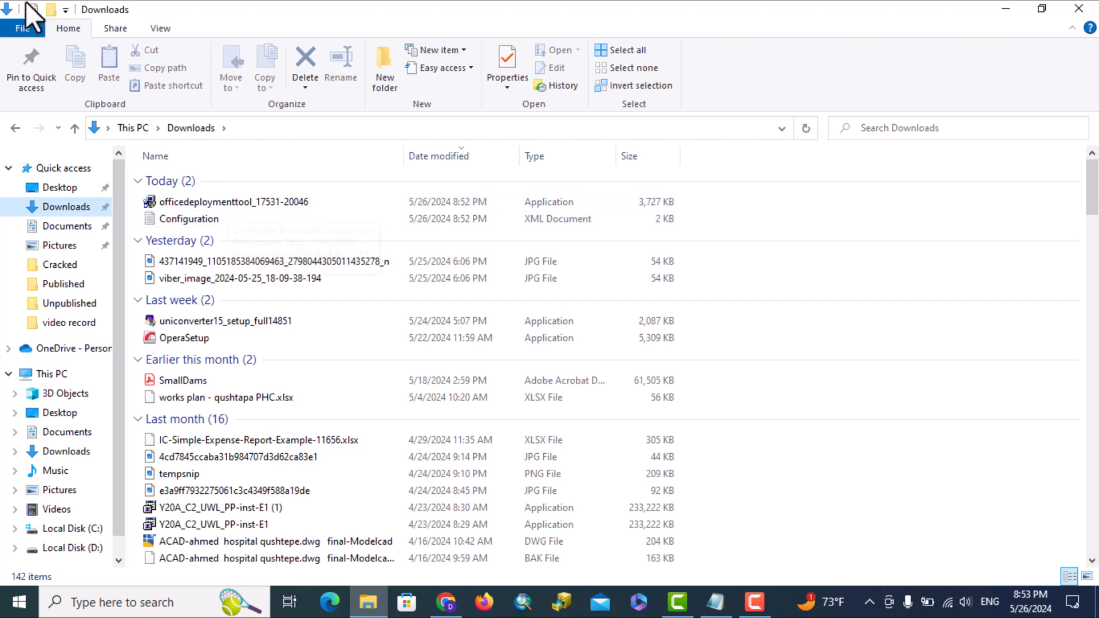
{"action": "left_click", "coordinate": [51, 9]}
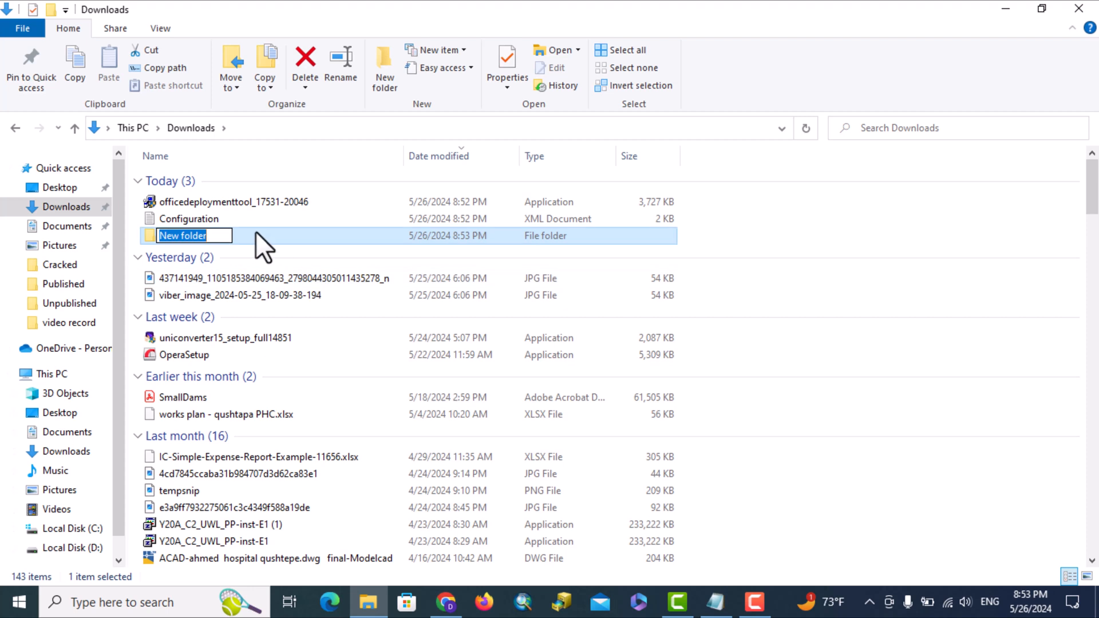
{"action": "type", "text": "Office 2021"}
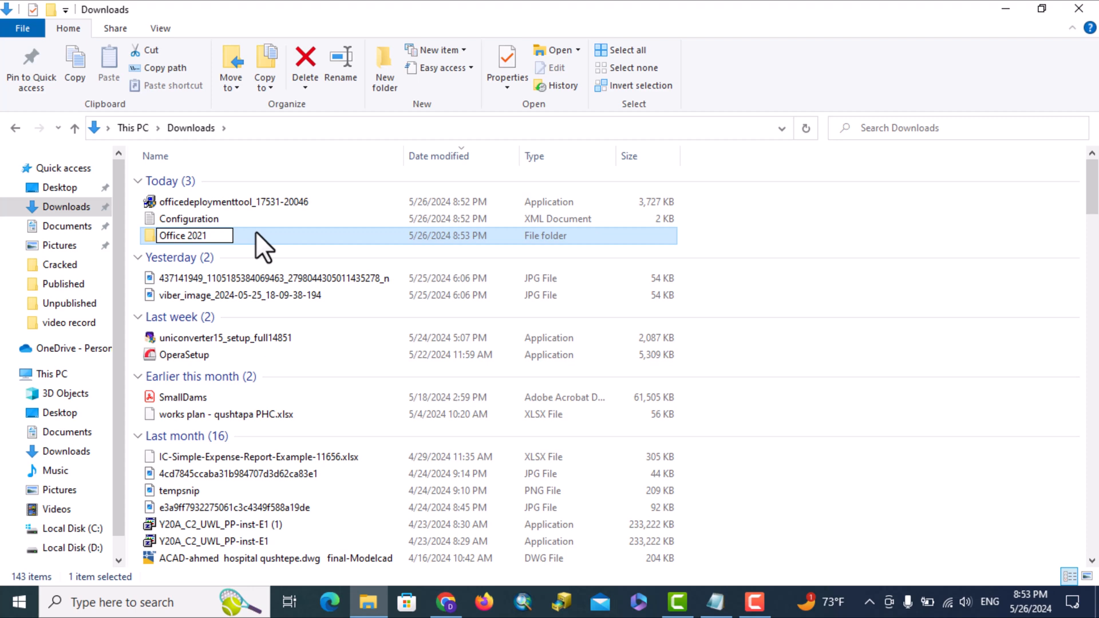
{"action": "key", "text": "Return"}
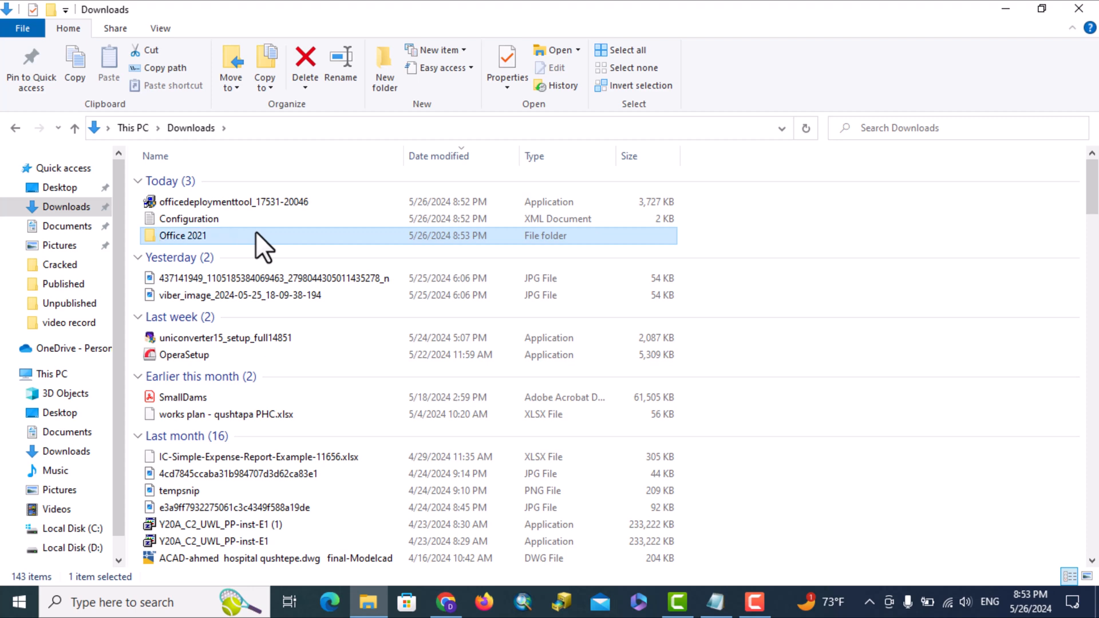
{"action": "left_click", "coordinate": [204, 217]}
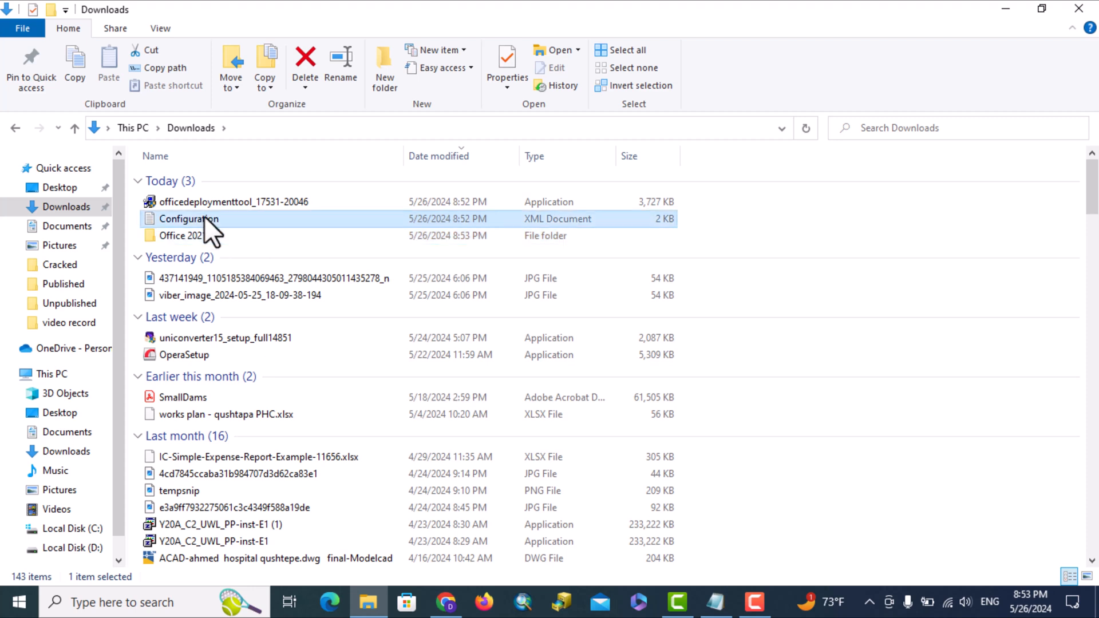
{"action": "left_click", "coordinate": [199, 205], "text": "ctrl"}
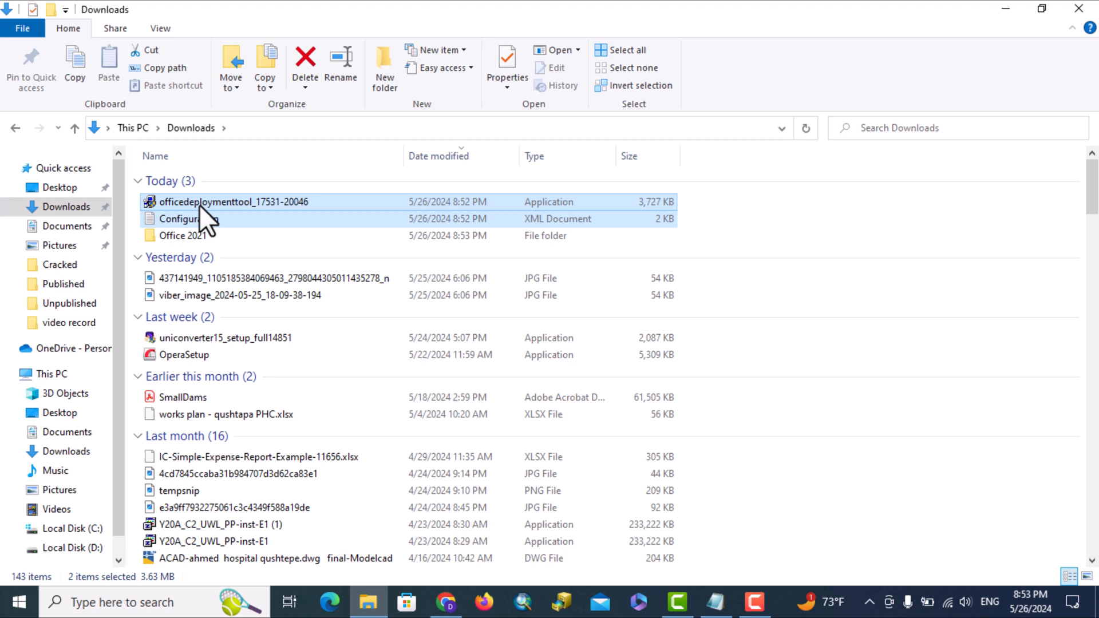
{"action": "key", "text": "ctrl+x"}
{"action": "double_click", "coordinate": [195, 237]}
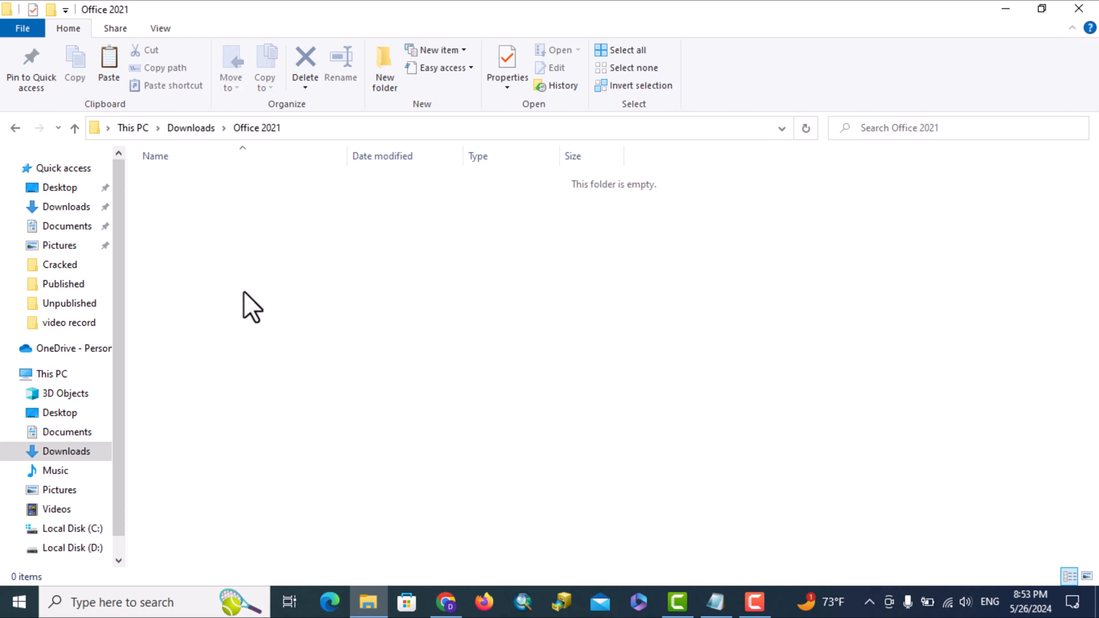
{"action": "key", "text": "ctrl+v"}
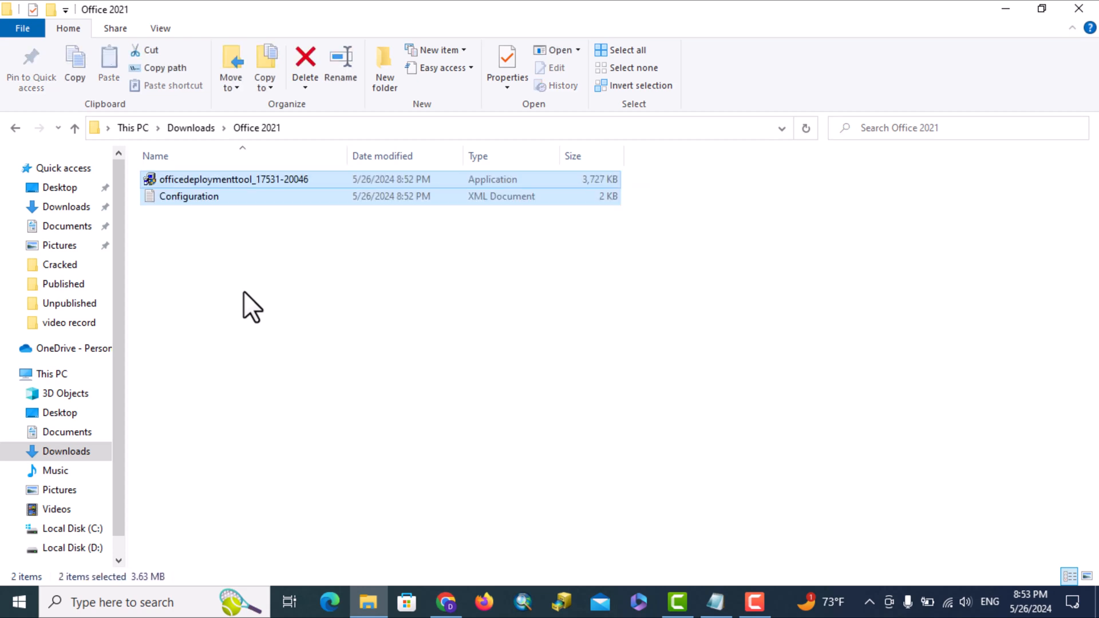
{"action": "left_click", "coordinate": [227, 180]}
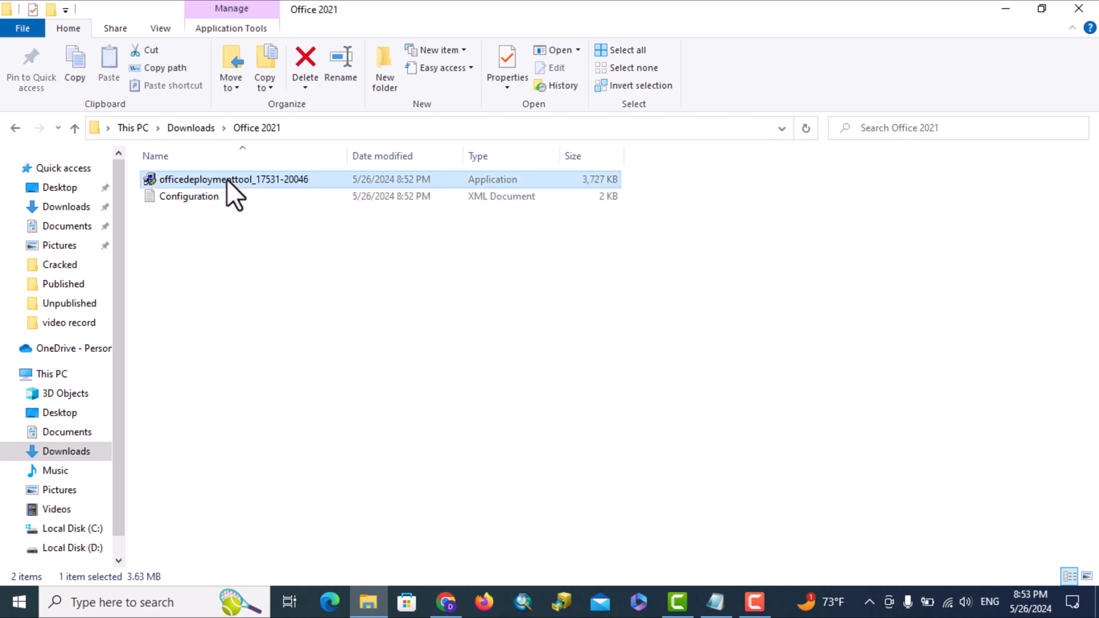
{"action": "right_click", "coordinate": [226, 179]}
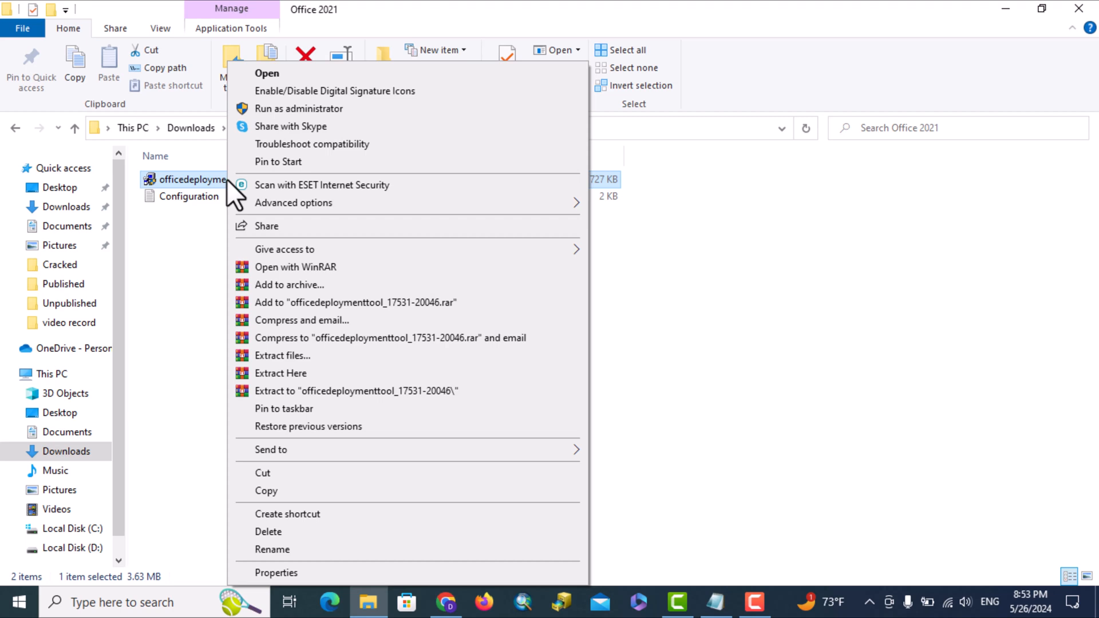
{"action": "left_click", "coordinate": [313, 108]}
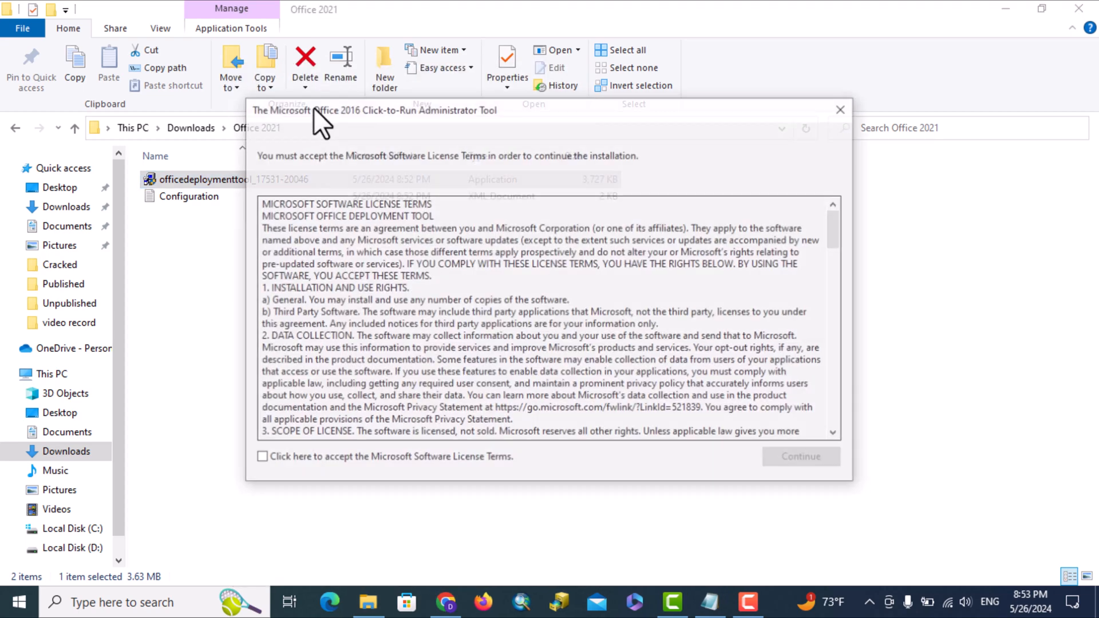
{"action": "left_click", "coordinate": [260, 459]}
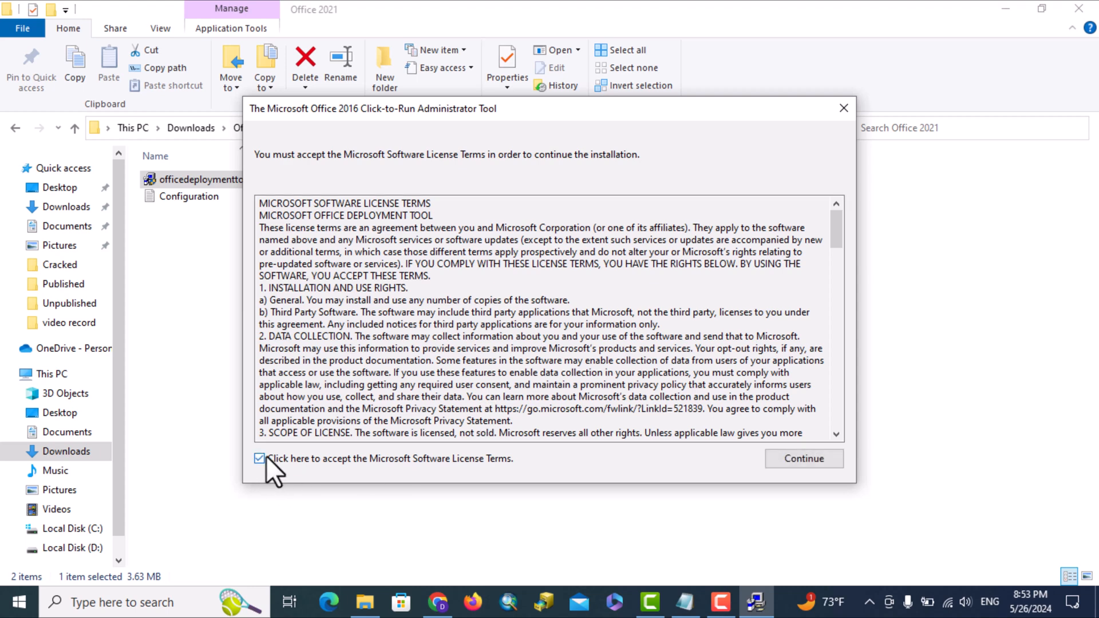
{"action": "left_click", "coordinate": [800, 459]}
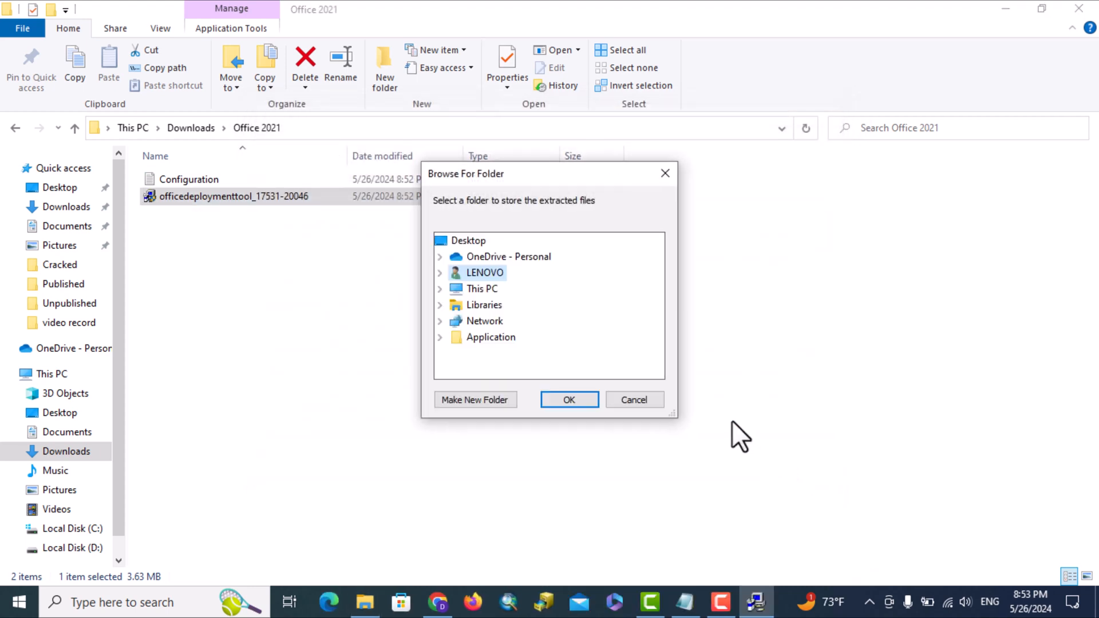
Extract the deployment tool's files into the Office 2021 folder in Downloads.
{"action": "double_click", "coordinate": [461, 290]}
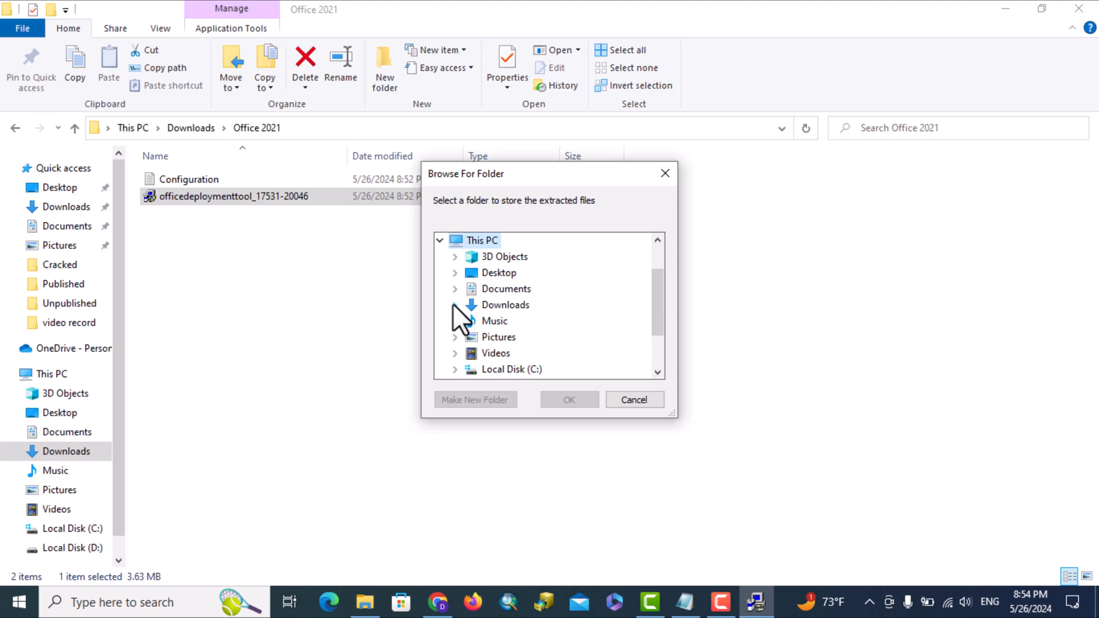
{"action": "left_click", "coordinate": [454, 305]}
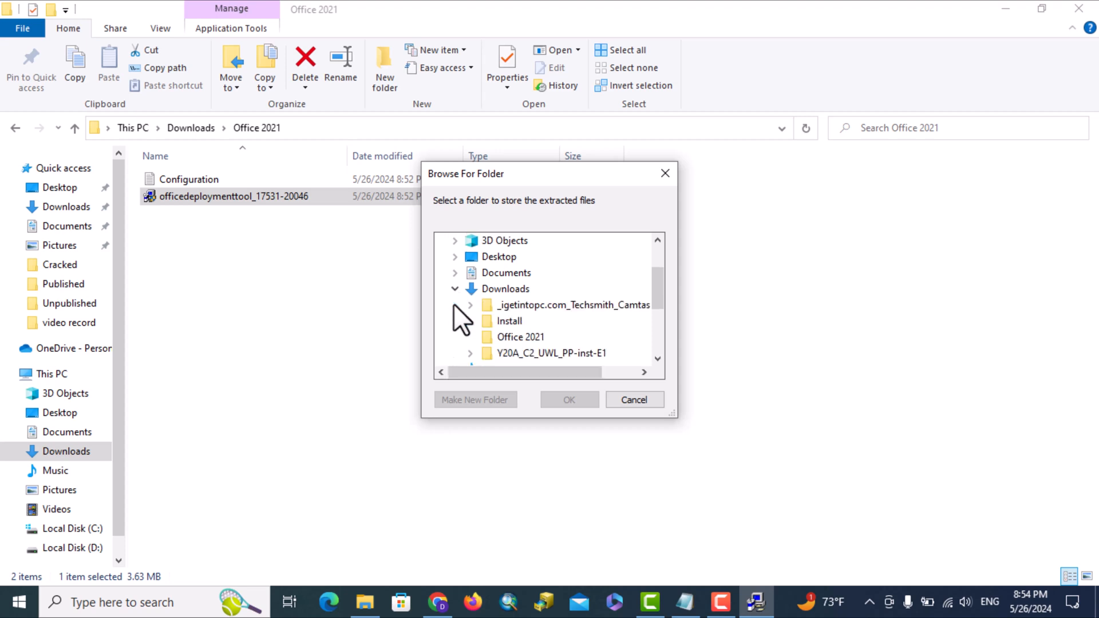
{"action": "left_click", "coordinate": [527, 338]}
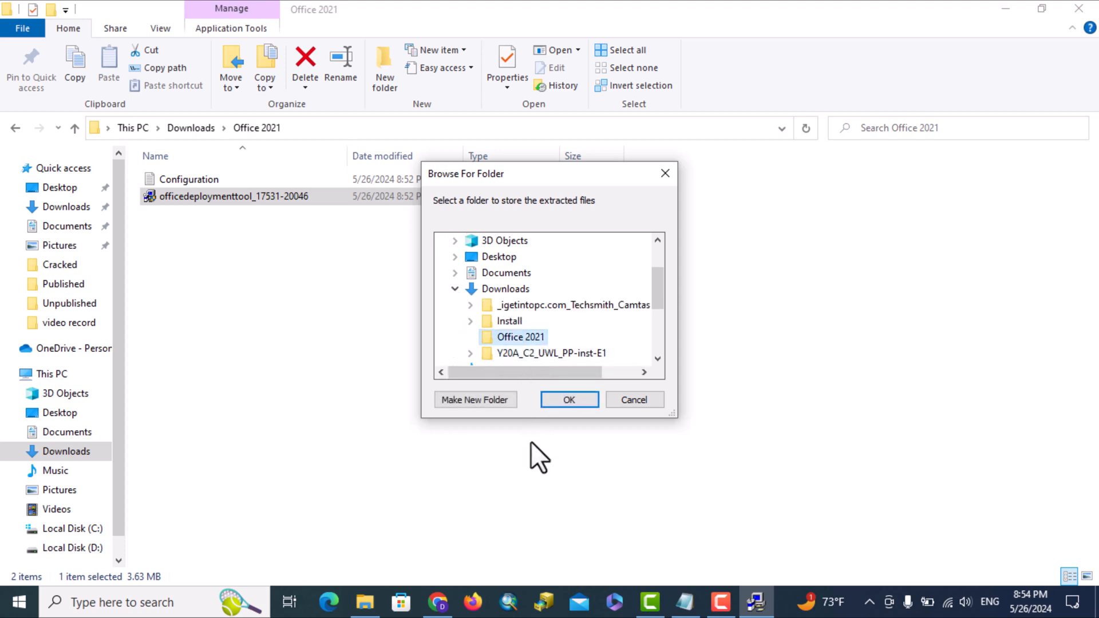
{"action": "left_click", "coordinate": [572, 399]}
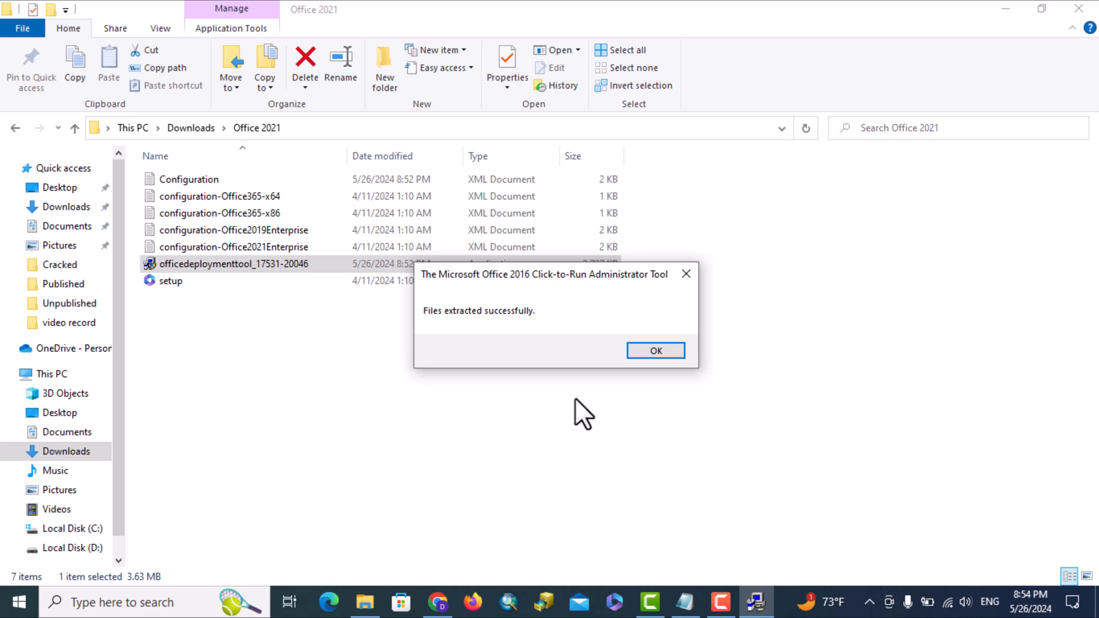
{"action": "left_click", "coordinate": [655, 349]}
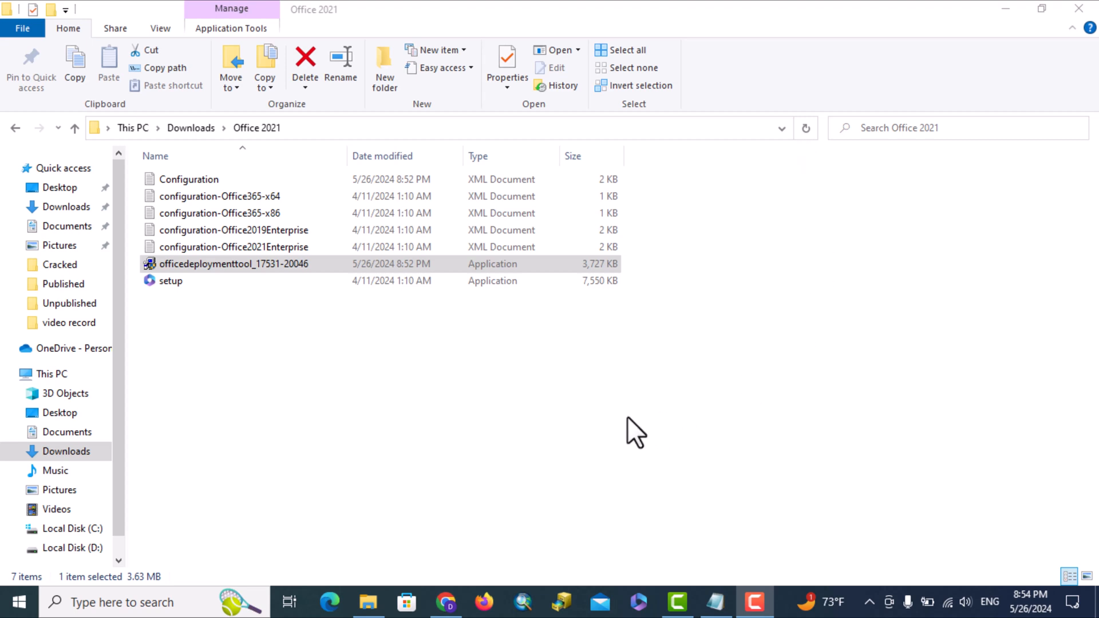
Move the Office 2021 folder from Downloads to the root of Local Disk (C:).
{"action": "left_click", "coordinate": [16, 128]}
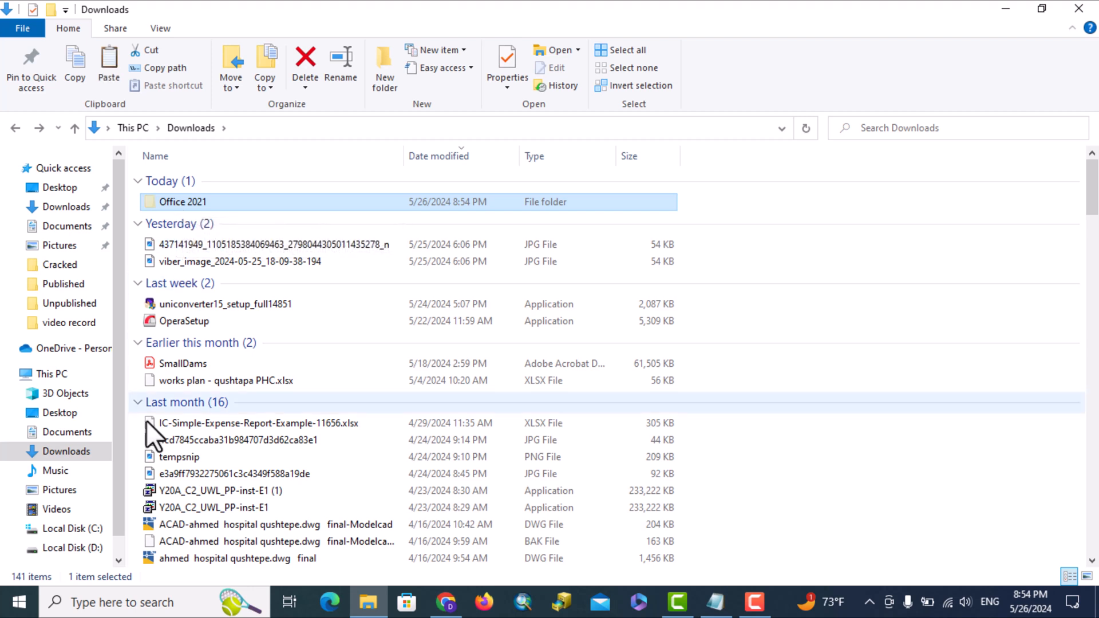
{"action": "left_click", "coordinate": [71, 530]}
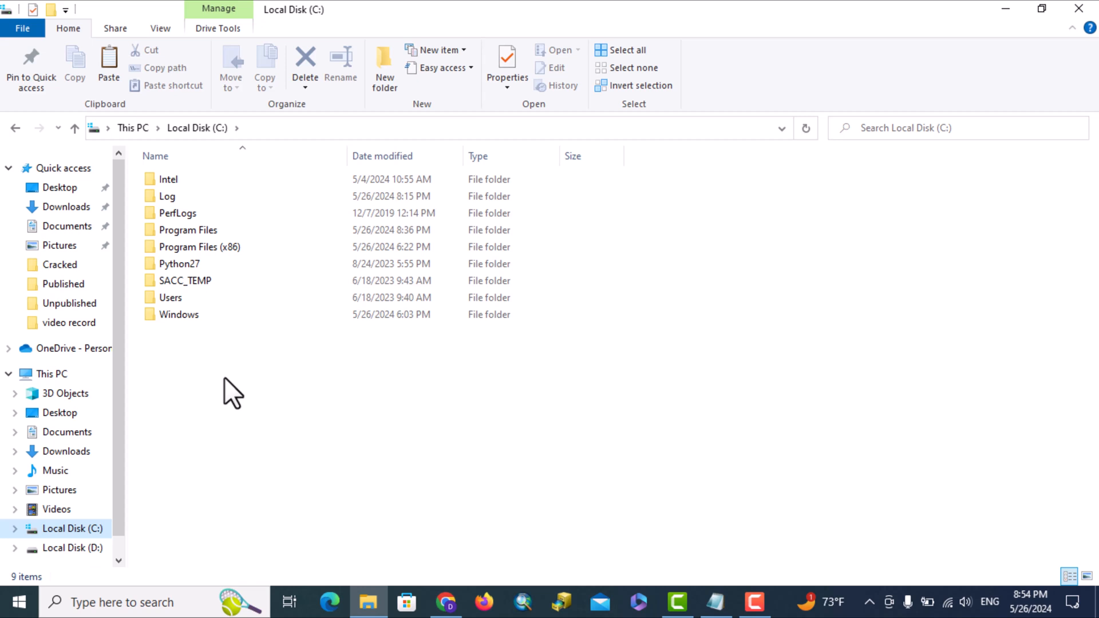
{"action": "key", "text": "ctrl+v"}
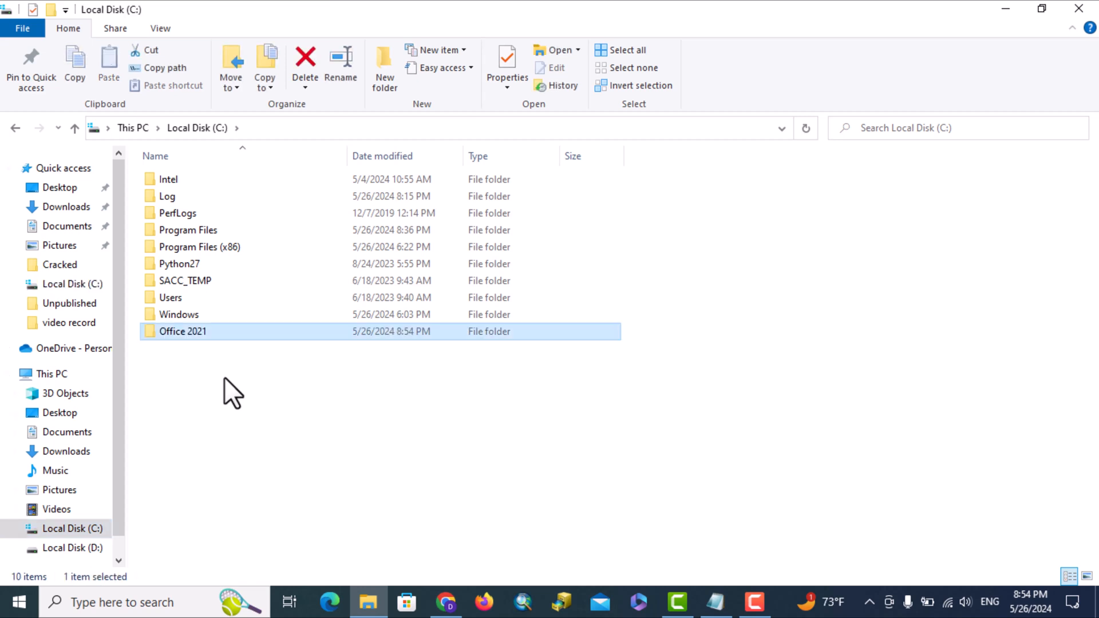
{"action": "left_click", "coordinate": [223, 377]}
Minimize the File Explorer and browser windows, and start Command Prompt as administrator from a Windows search for "mcd".
{"action": "left_click", "coordinate": [1005, 9]}
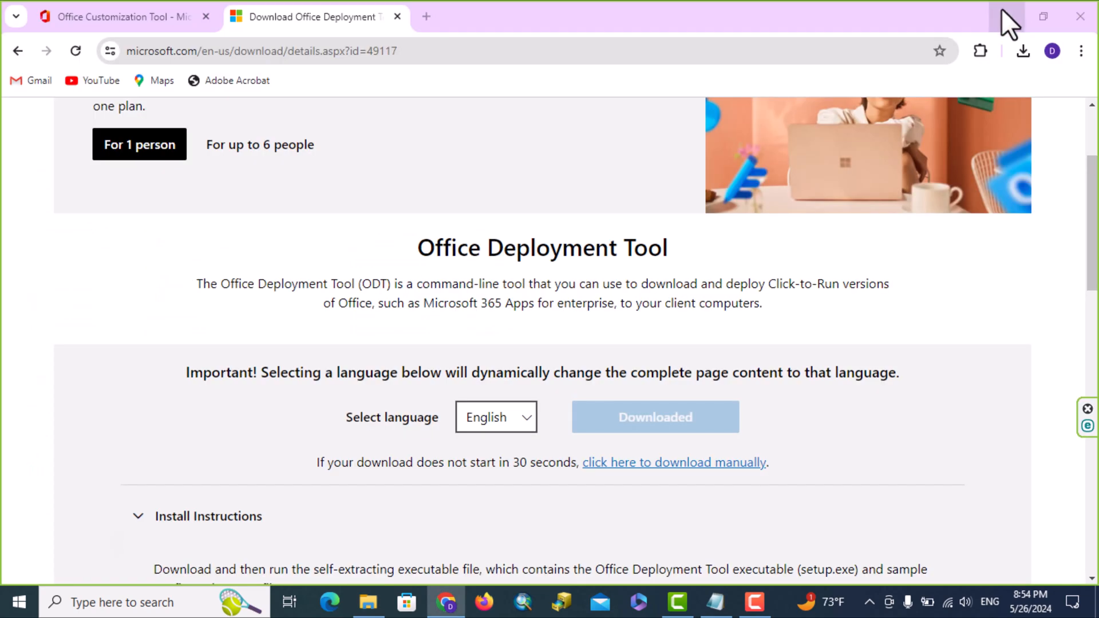
{"action": "left_click", "coordinate": [1002, 8]}
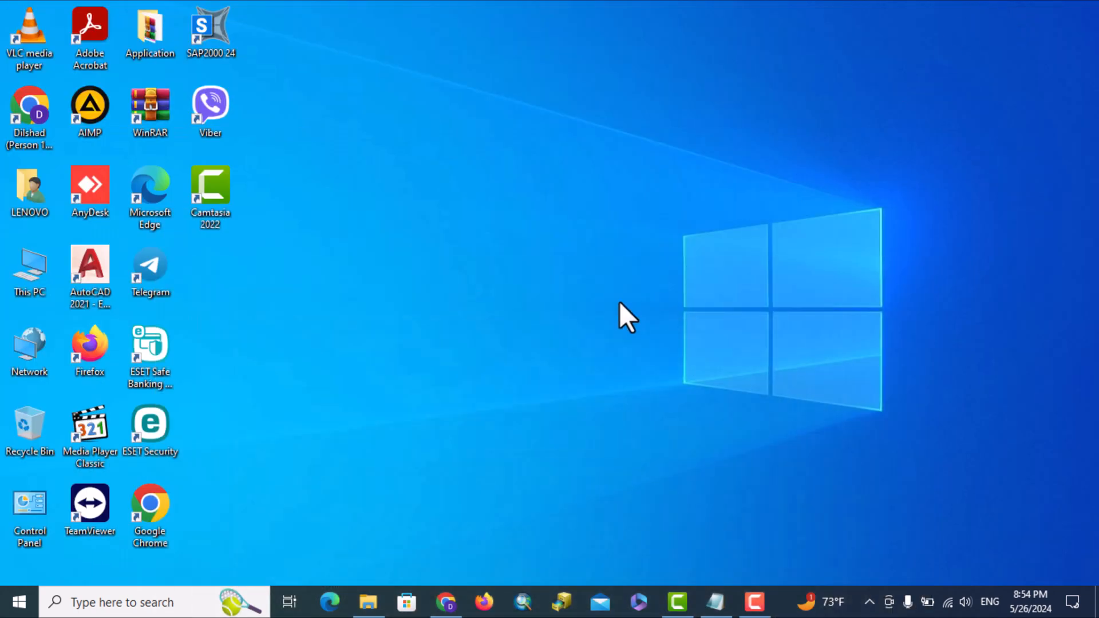
{"action": "left_click", "coordinate": [148, 601]}
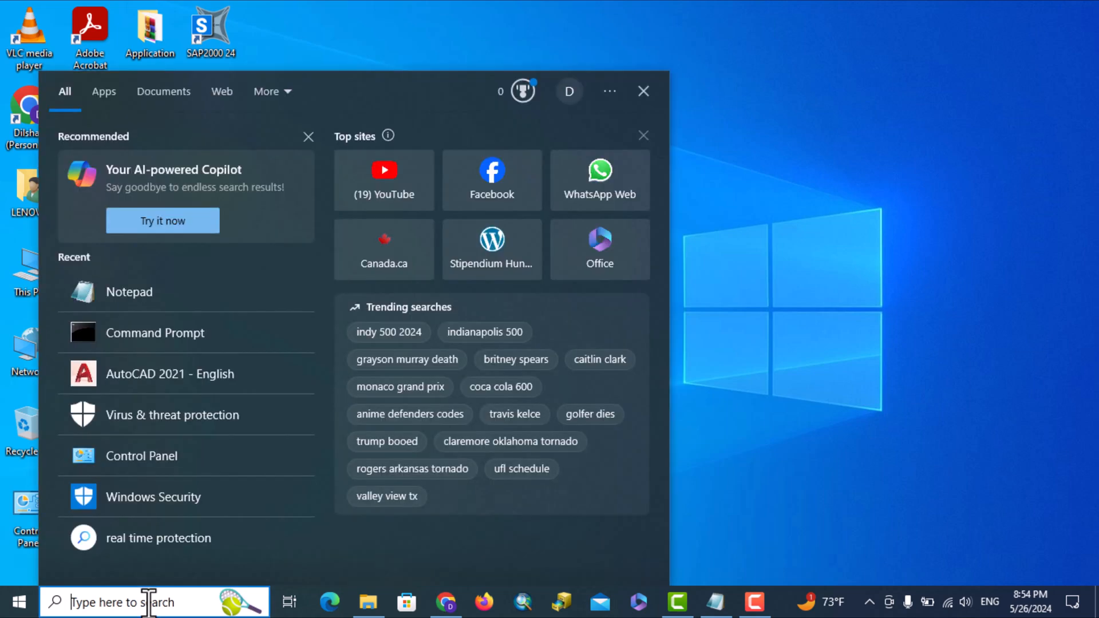
{"action": "type", "text": "mc"}
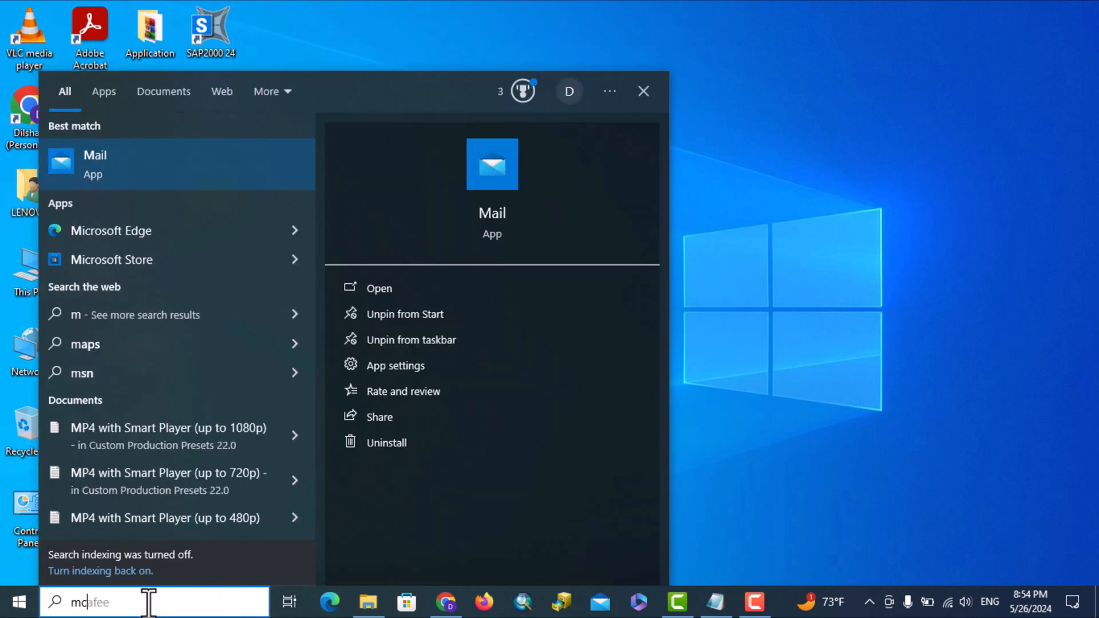
{"action": "type", "text": "d"}
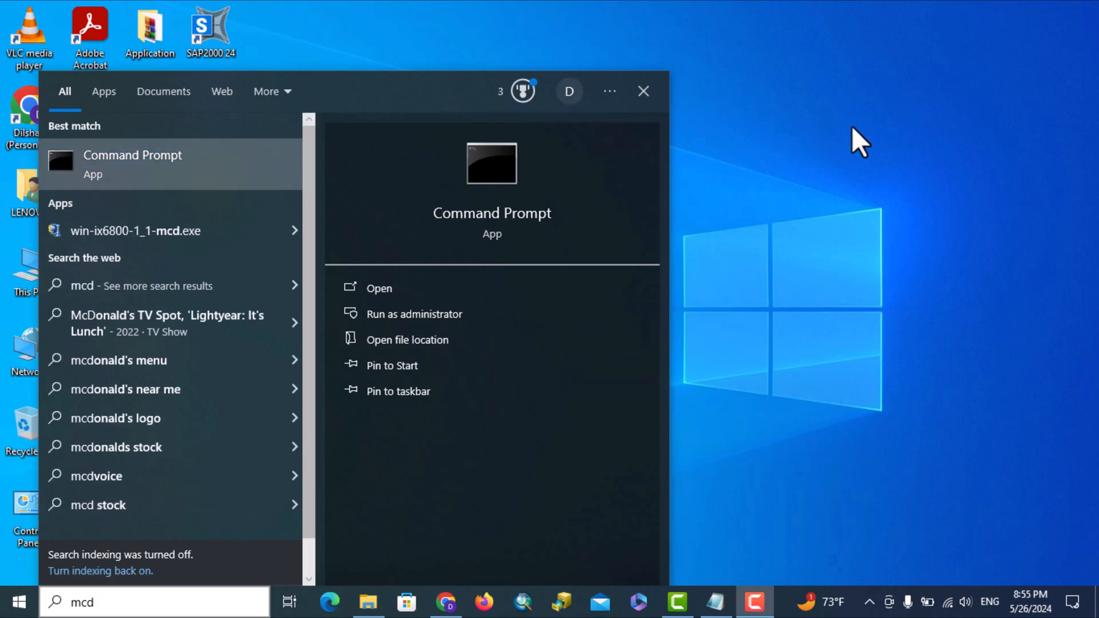
{"action": "right_click", "coordinate": [479, 163]}
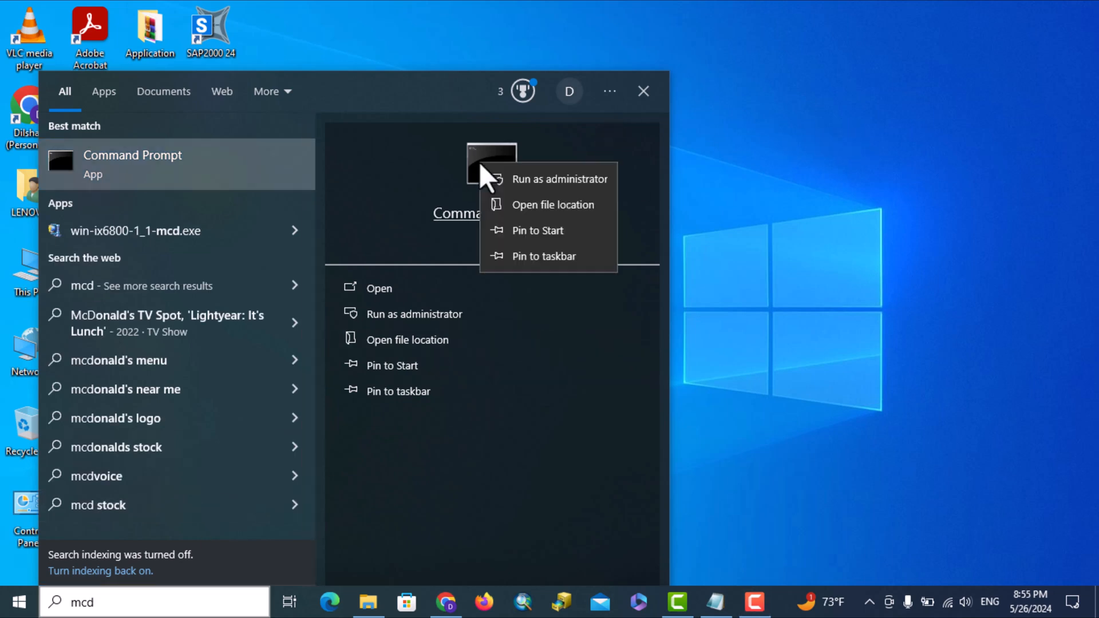
{"action": "left_click", "coordinate": [532, 180]}
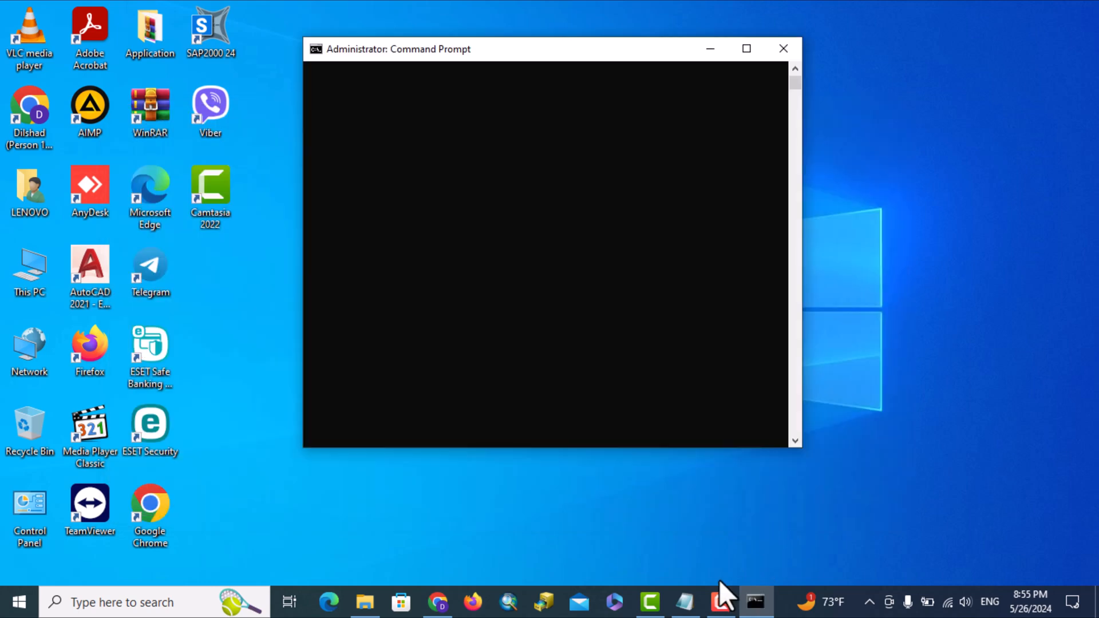
Bring up the Notepad window containing the commands and arrange it side by side with the Command Prompt window.
{"action": "left_click", "coordinate": [686, 601]}
{"action": "left_click_drag", "start_coordinate": [229, 71], "coordinate": [149, 48]}
{"action": "left_click_drag", "start_coordinate": [501, 53], "coordinate": [576, 54]}
{"action": "left_click_drag", "start_coordinate": [193, 52], "coordinate": [235, 47]}
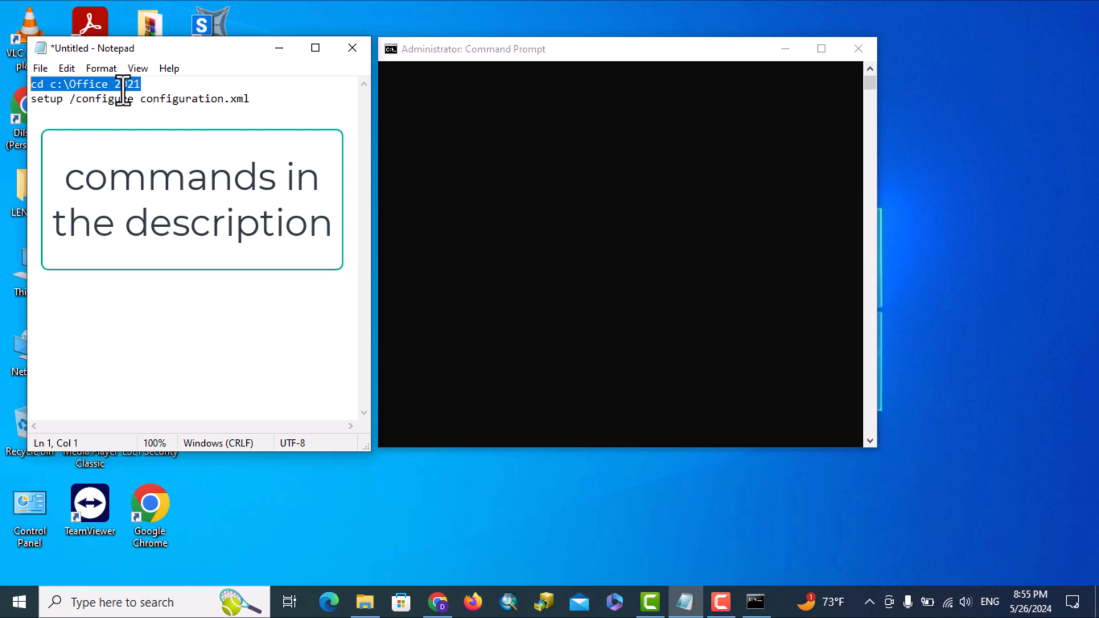
Copy the command "cd c:\Office 2021" from Notepad and run it in Command Prompt.
{"action": "left_click_drag", "start_coordinate": [157, 84], "coordinate": [23, 87]}
{"action": "key", "text": "super+c"}
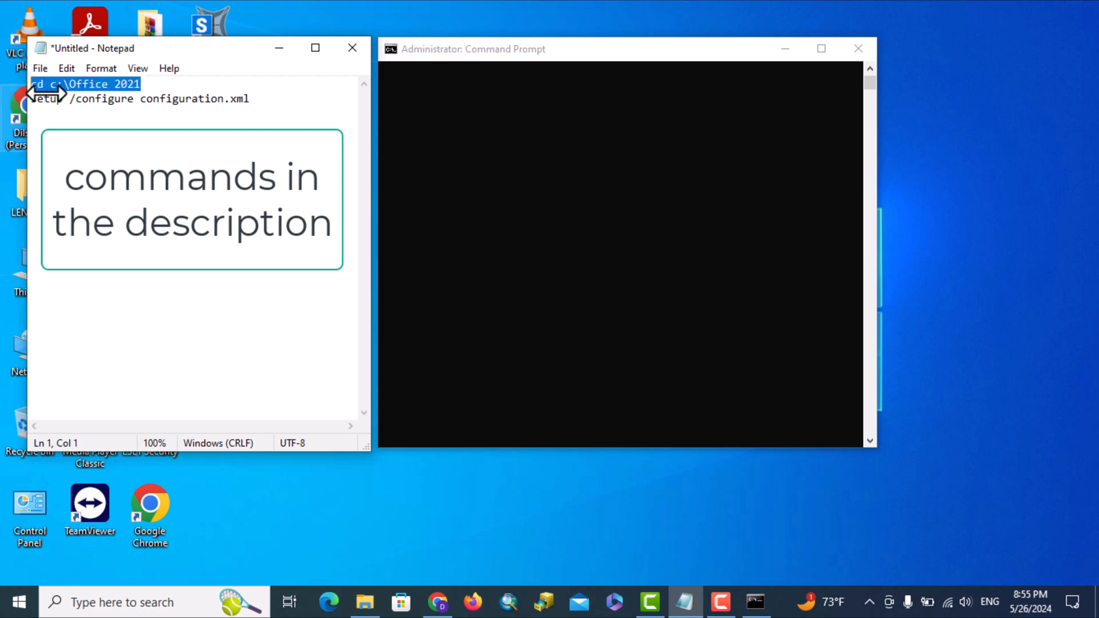
{"action": "left_click", "coordinate": [392, 49]}
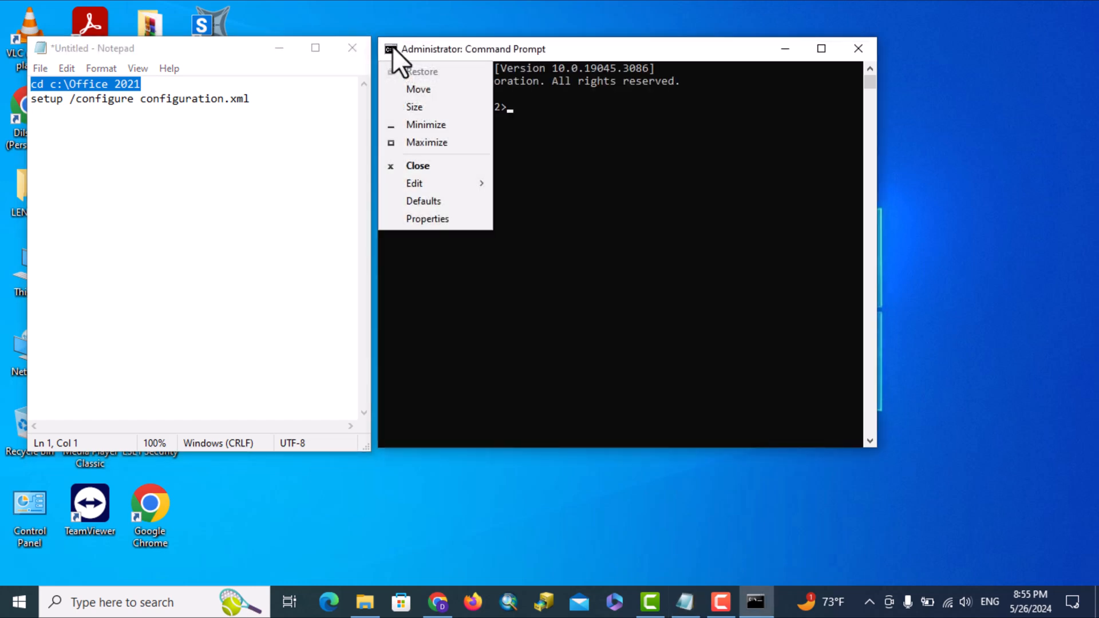
{"action": "mouse_move", "coordinate": [438, 182]}
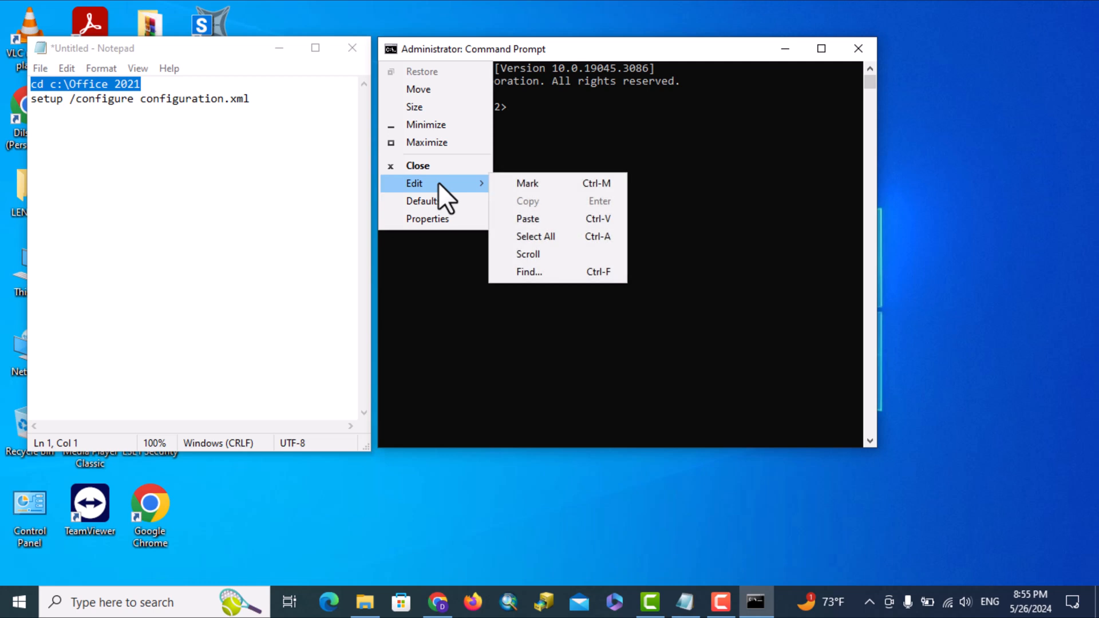
{"action": "left_click", "coordinate": [524, 218]}
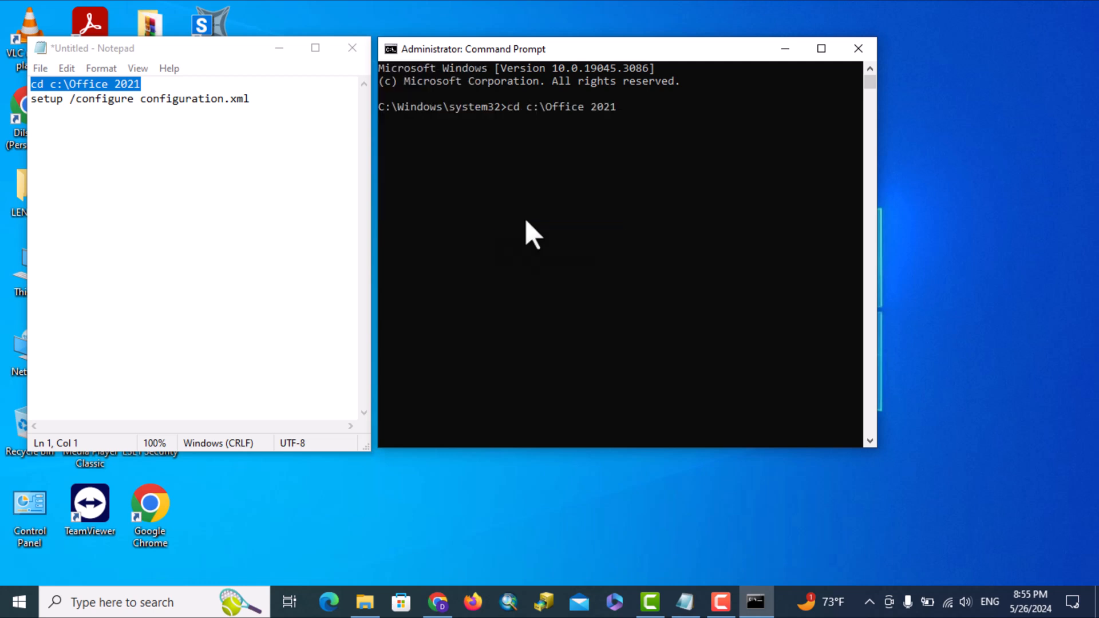
{"action": "key", "text": "Return"}
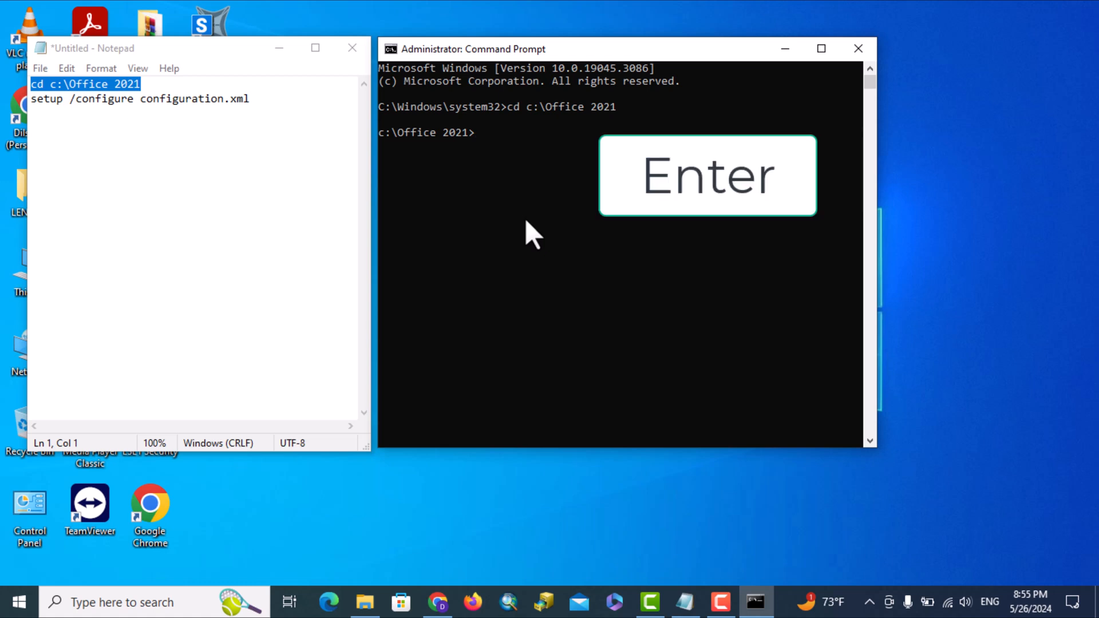
Copy the command "setup /configure configuration.xml" from Notepad and run it in Command Prompt.
{"action": "left_click_drag", "start_coordinate": [251, 101], "coordinate": [30, 103]}
{"action": "key", "text": "super+c"}
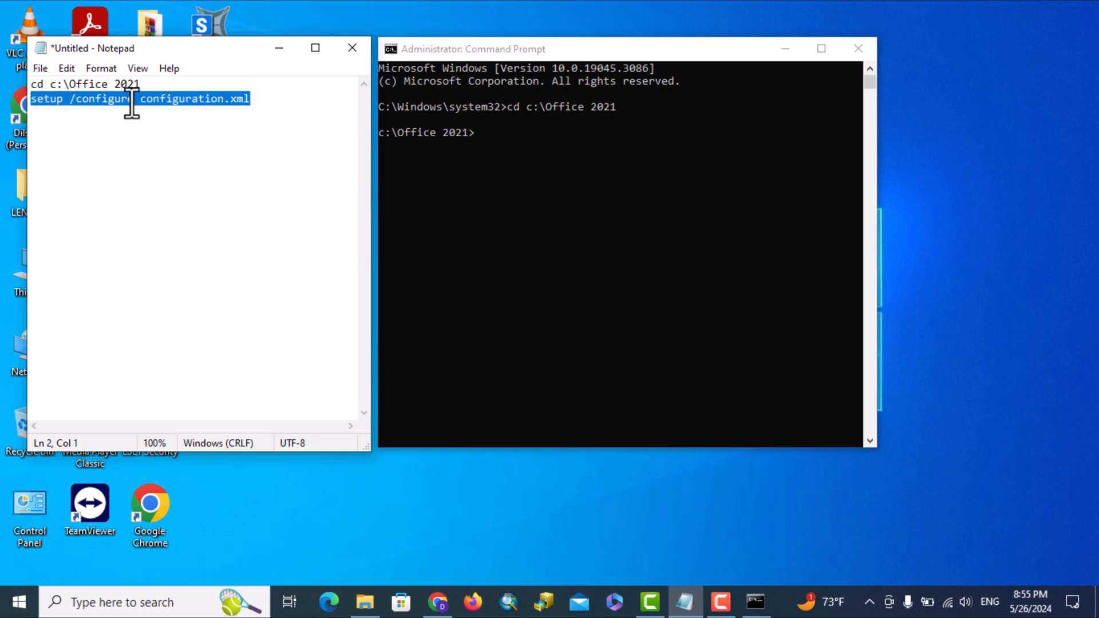
{"action": "left_click", "coordinate": [398, 48]}
{"action": "left_click", "coordinate": [394, 47]}
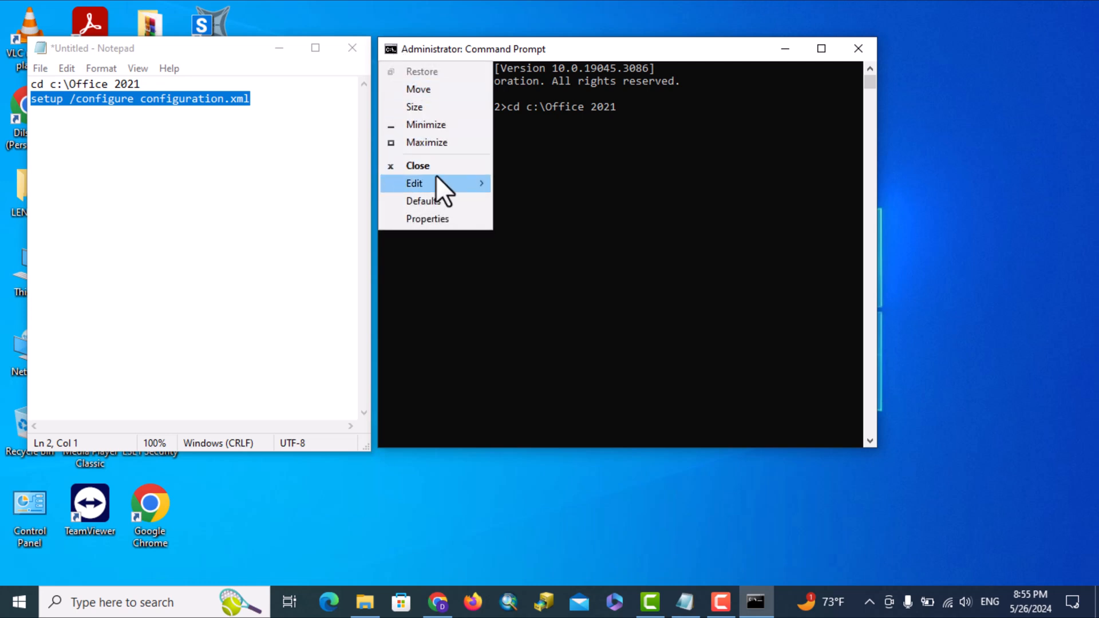
{"action": "mouse_move", "coordinate": [437, 176]}
{"action": "left_click", "coordinate": [531, 222]}
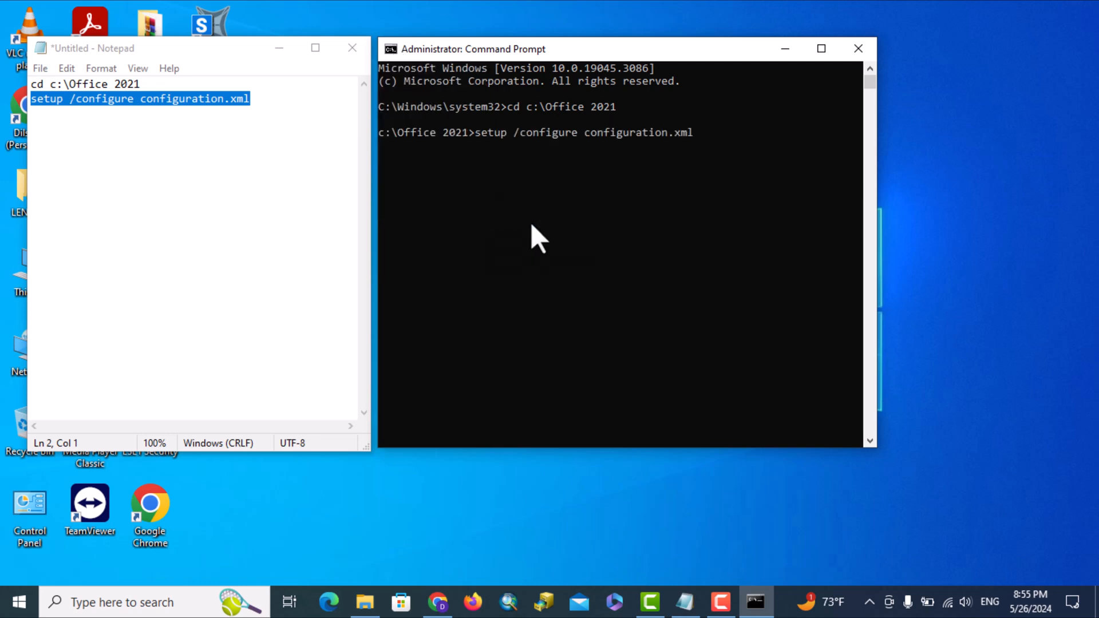
{"action": "key", "text": "Return"}
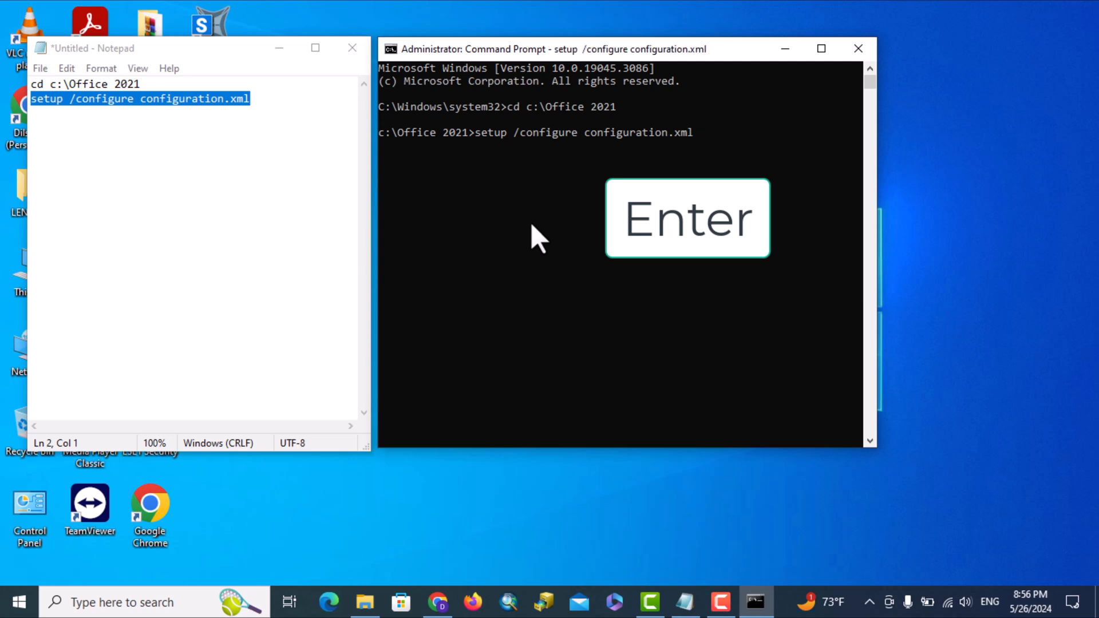